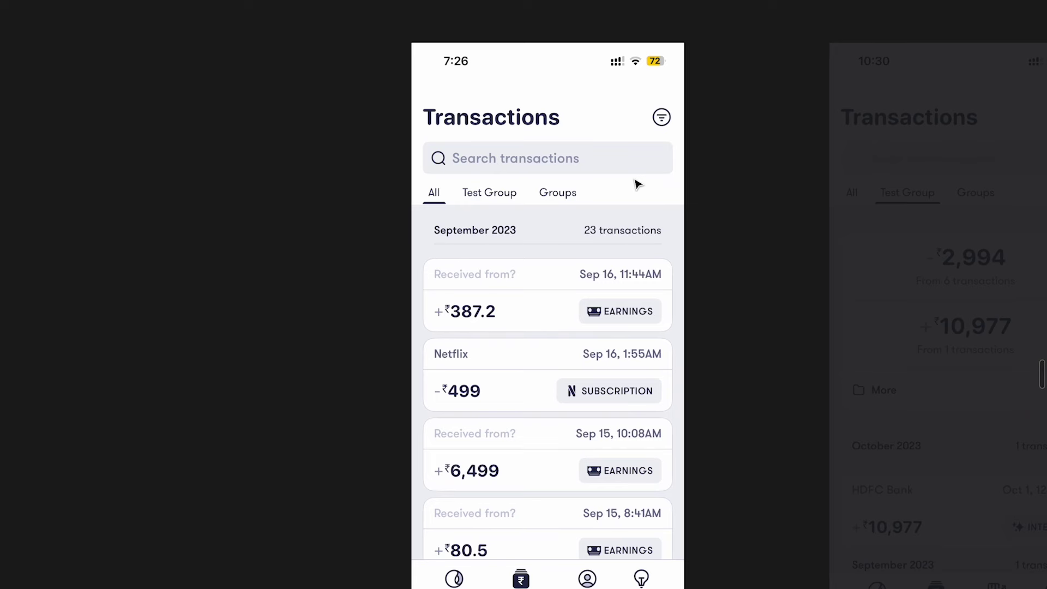
# Step: Select the old app's phone screens, narrowing the selection to the Test Group detail screen
pyautogui.scroll(-4, 638, 184)
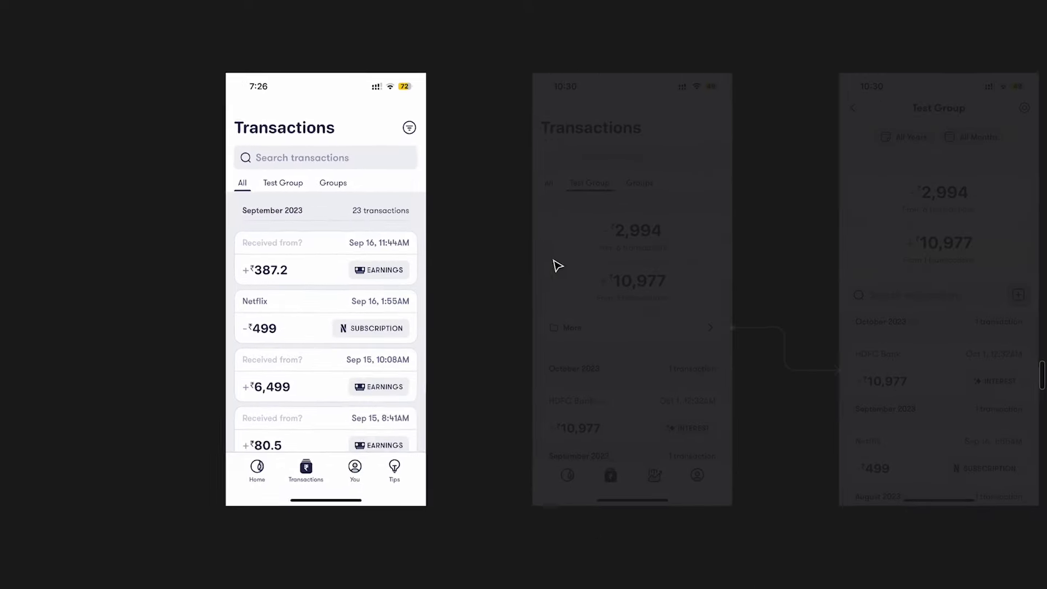
pyautogui.moveTo(585, 33); pyautogui.dragTo(635, 105)
pyautogui.moveTo(902, 392); pyautogui.dragTo(899, 390)
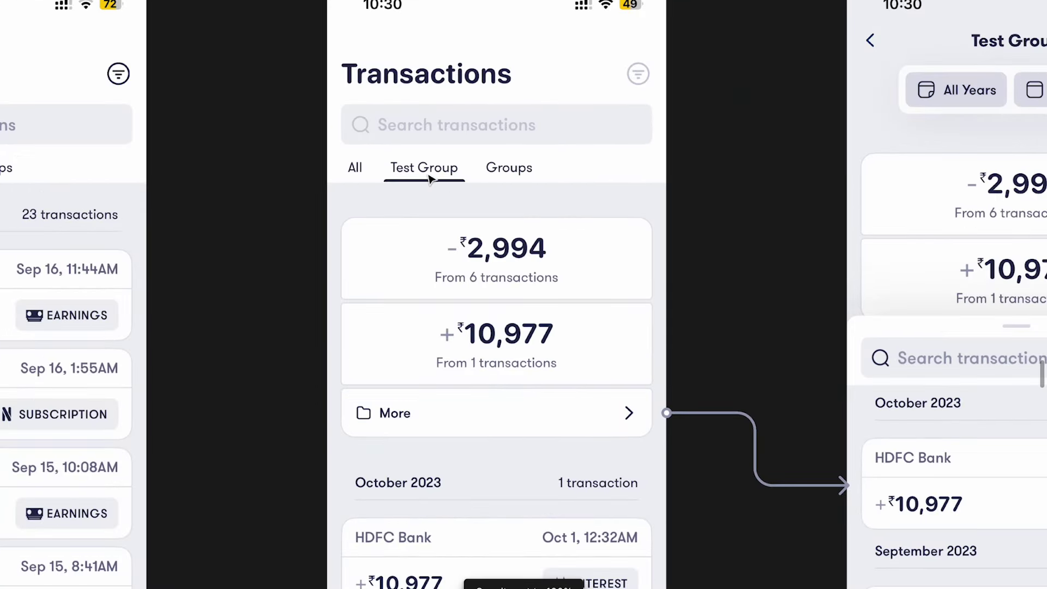
pyautogui.click(421, 175)
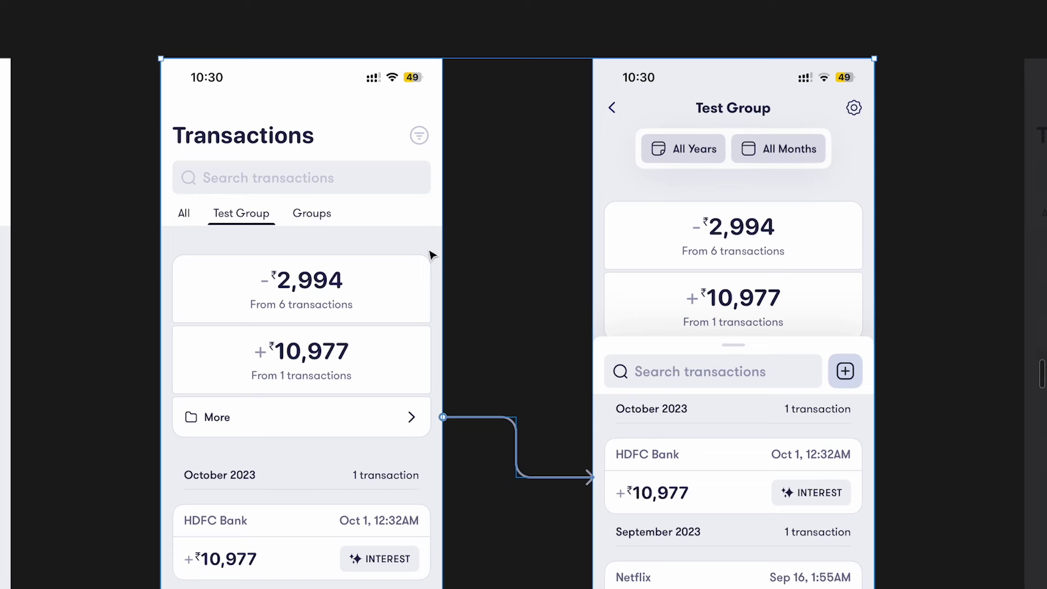
pyautogui.click(746, 230)
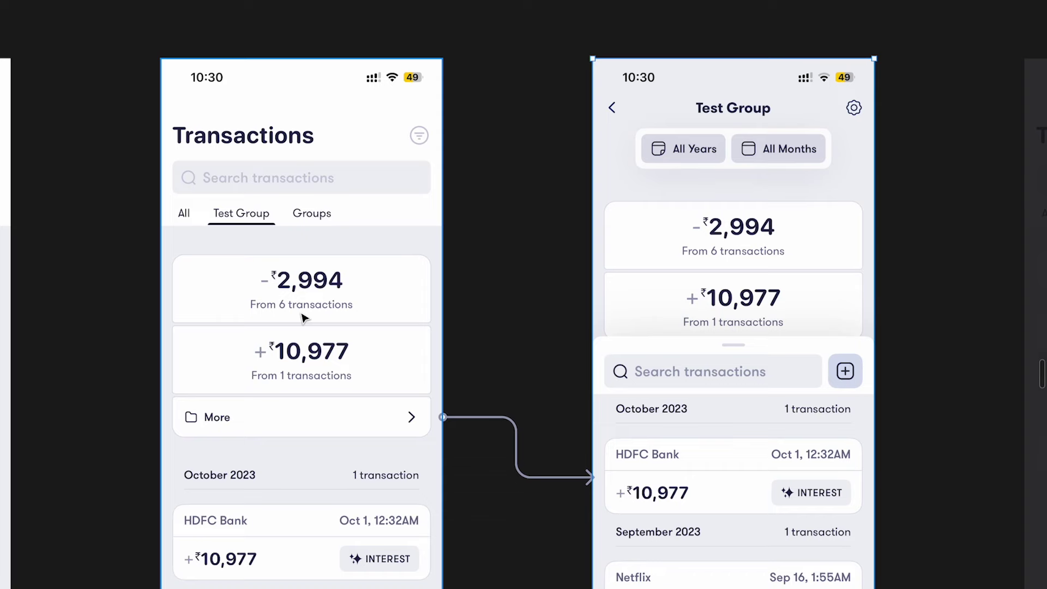
# Step: Pan across the old app screens and select the Groups Transactions screen
pyautogui.scroll(-2, 303, 318)
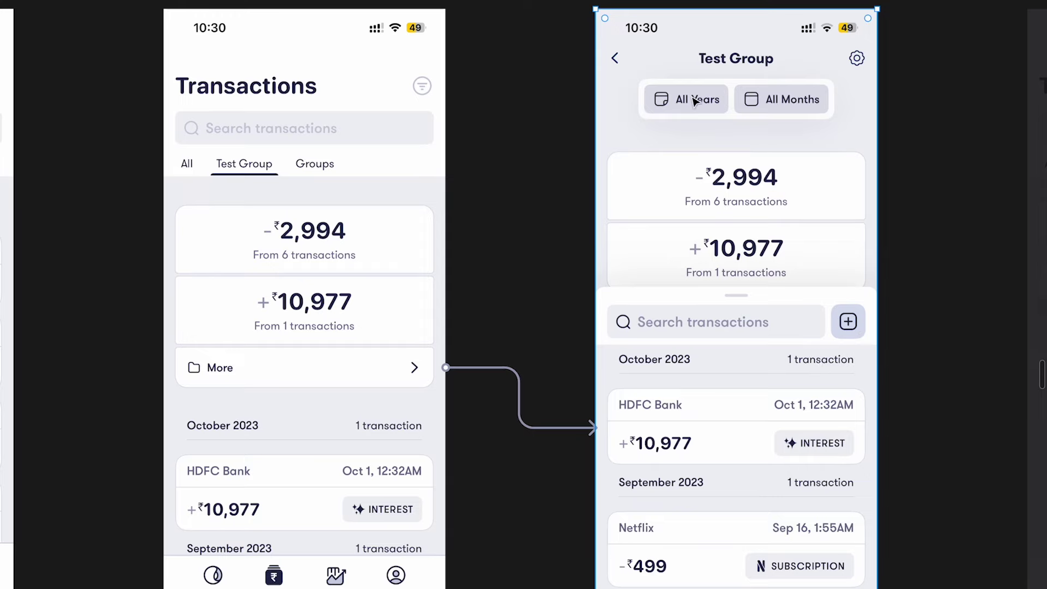
pyautogui.hscroll(-5, 386, 209)
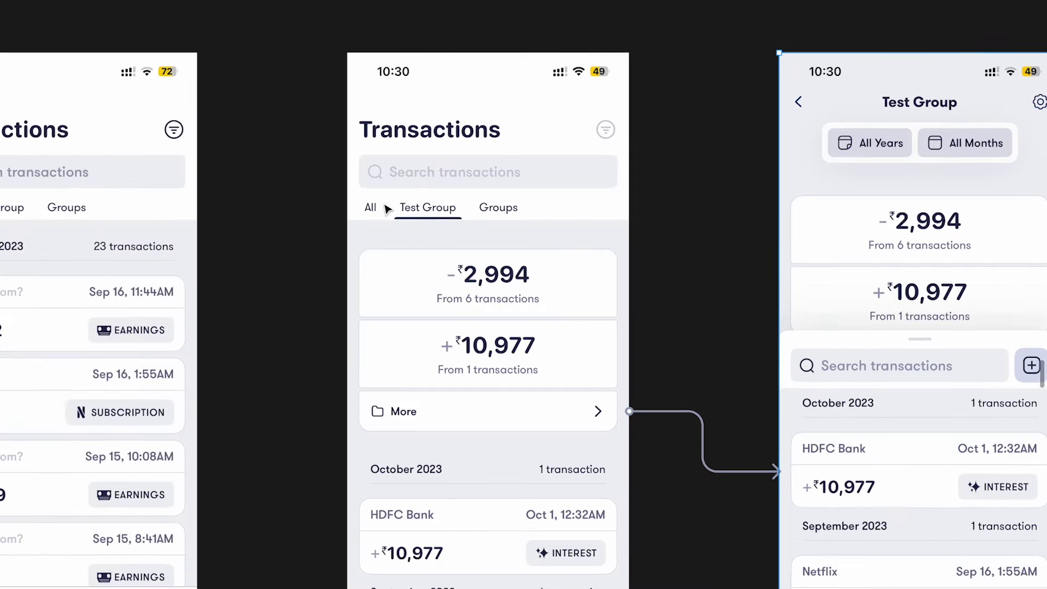
pyautogui.scroll(3, 503, 257)
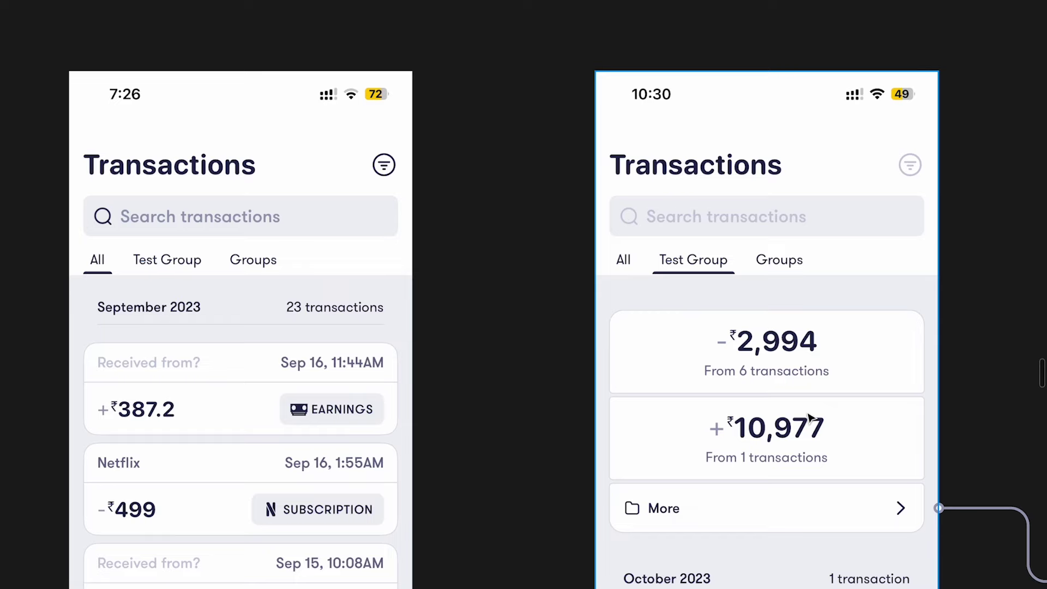
pyautogui.scroll(-5, 811, 417)
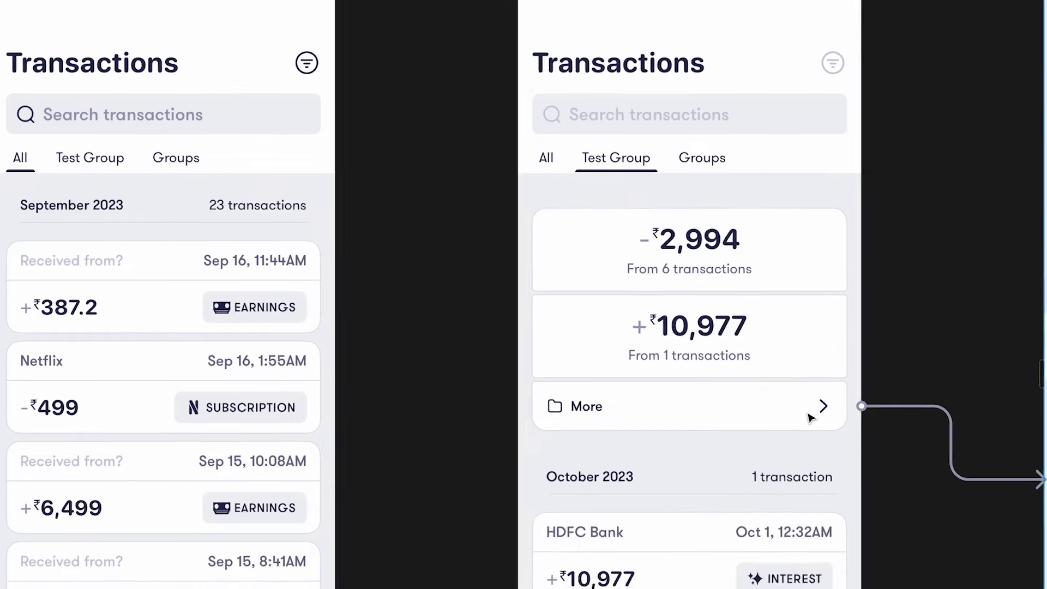
pyautogui.scroll(-3, 626, 327)
pyautogui.scroll(3, 731, 274)
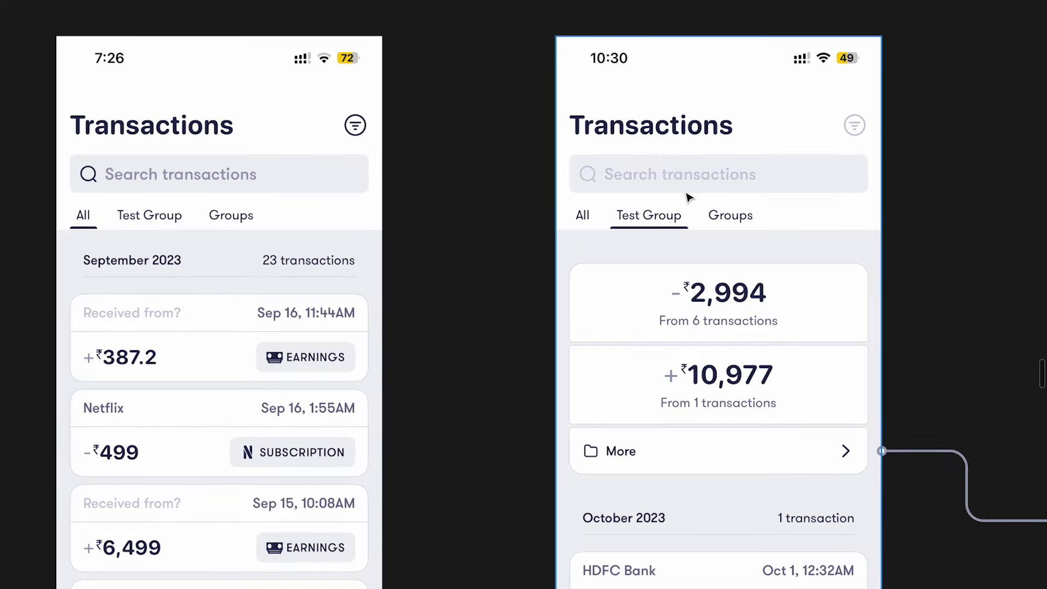
pyautogui.hscroll(5, 688, 197)
pyautogui.scroll(-3, 682, 194)
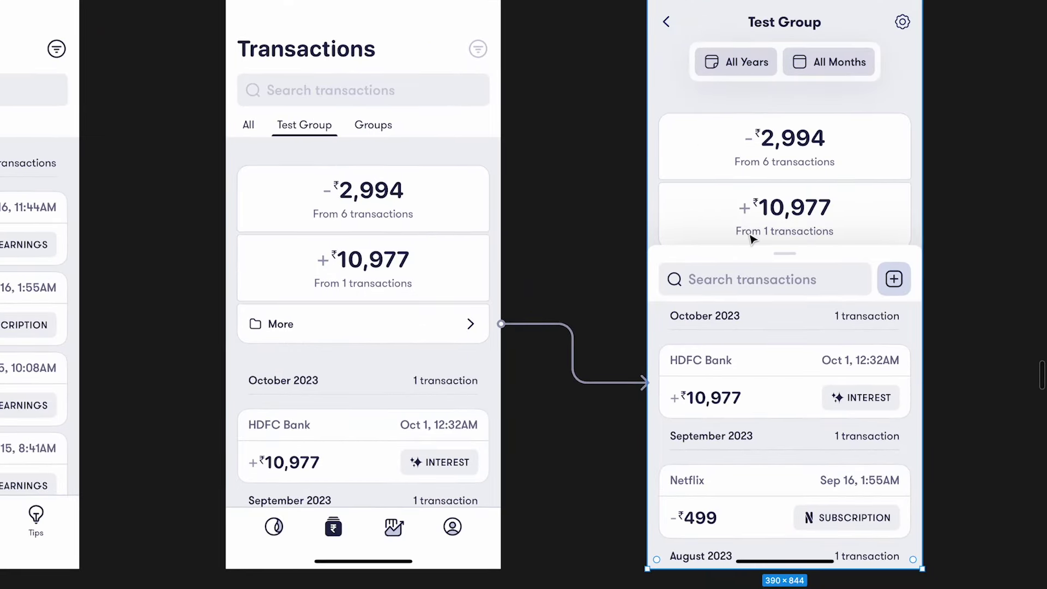
pyautogui.scroll(2, 809, 283)
pyautogui.hscroll(1, 809, 283)
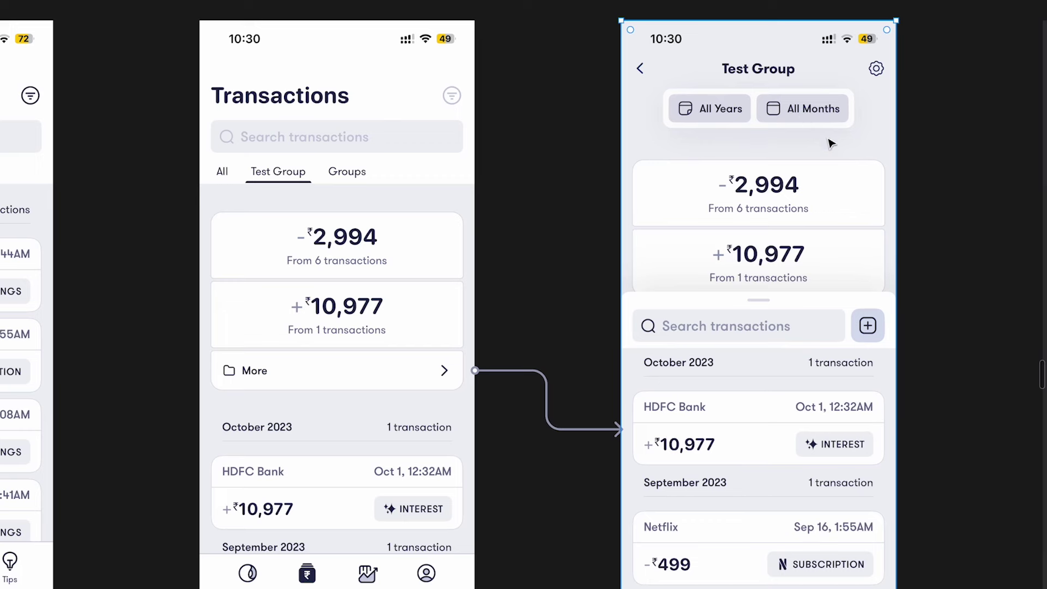
pyautogui.hscroll(-5, 764, 117)
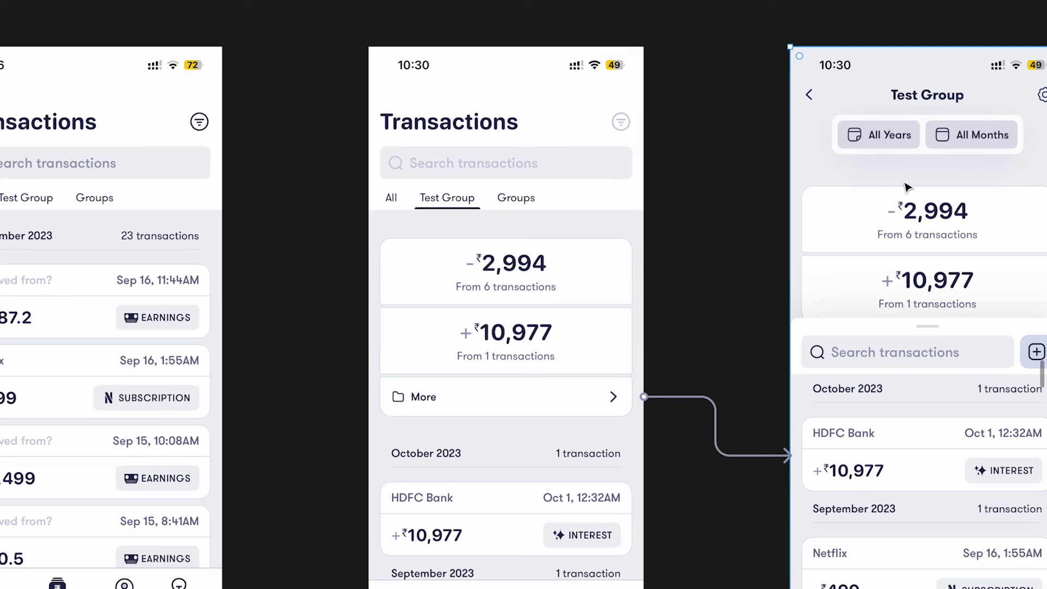
pyautogui.scroll(-3, 907, 188)
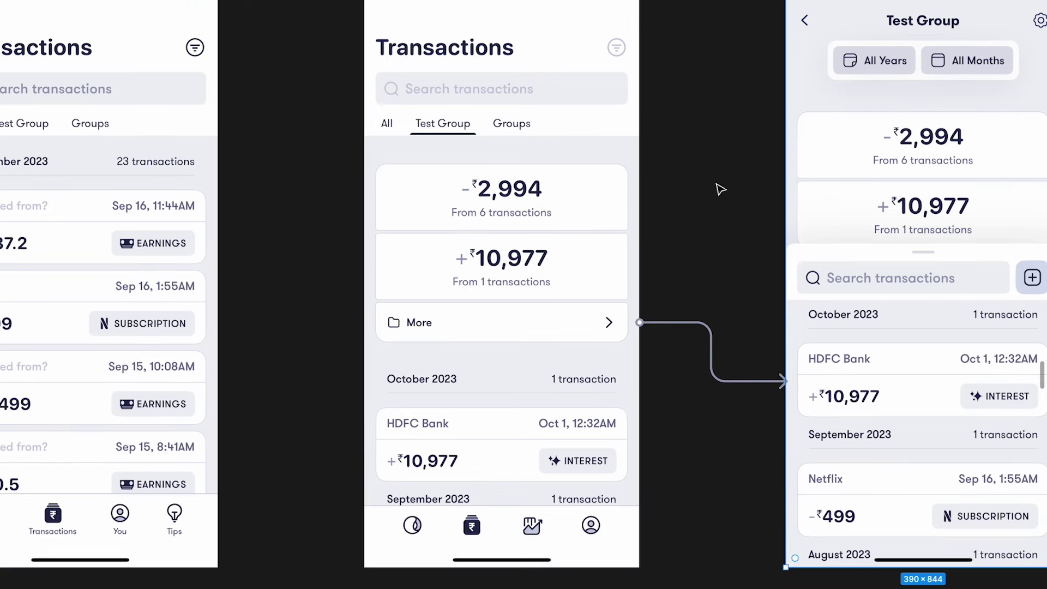
pyautogui.scroll(1, 729, 233)
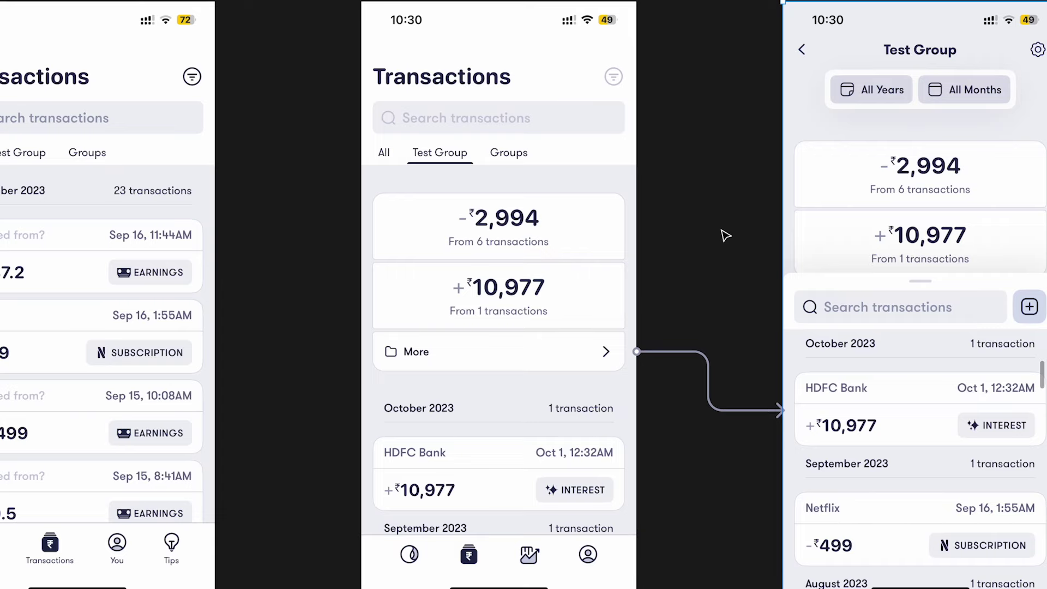
pyautogui.hscroll(10, 724, 234)
pyautogui.click(724, 234)
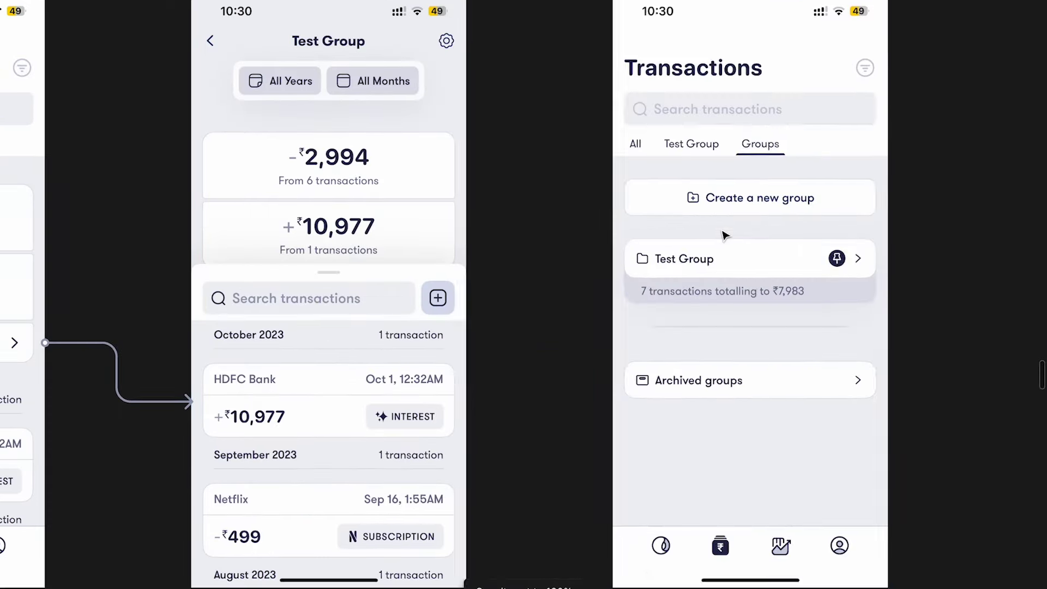
# Step: Fit all four phone screens into view, then jump to the new design frames
pyautogui.hscroll(3, 675, 140)
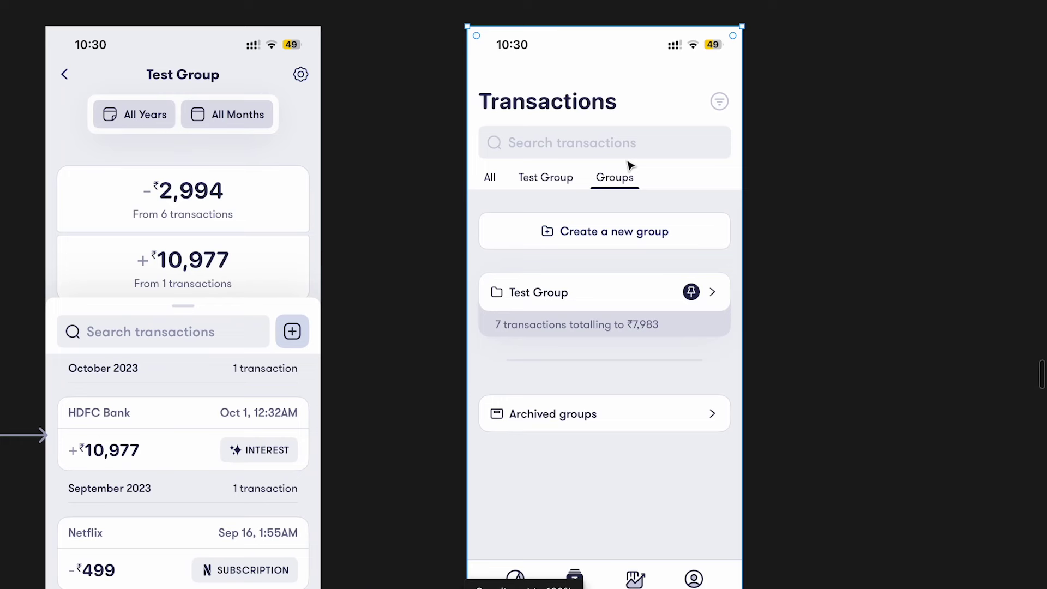
pyautogui.scroll(2, 631, 165)
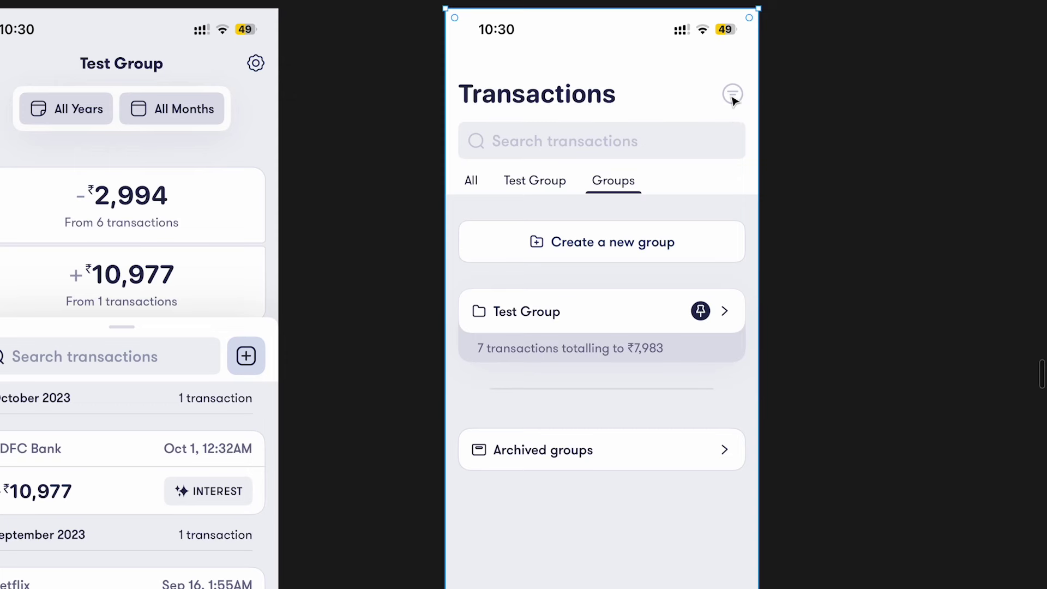
pyautogui.hotkey('shift', '1')
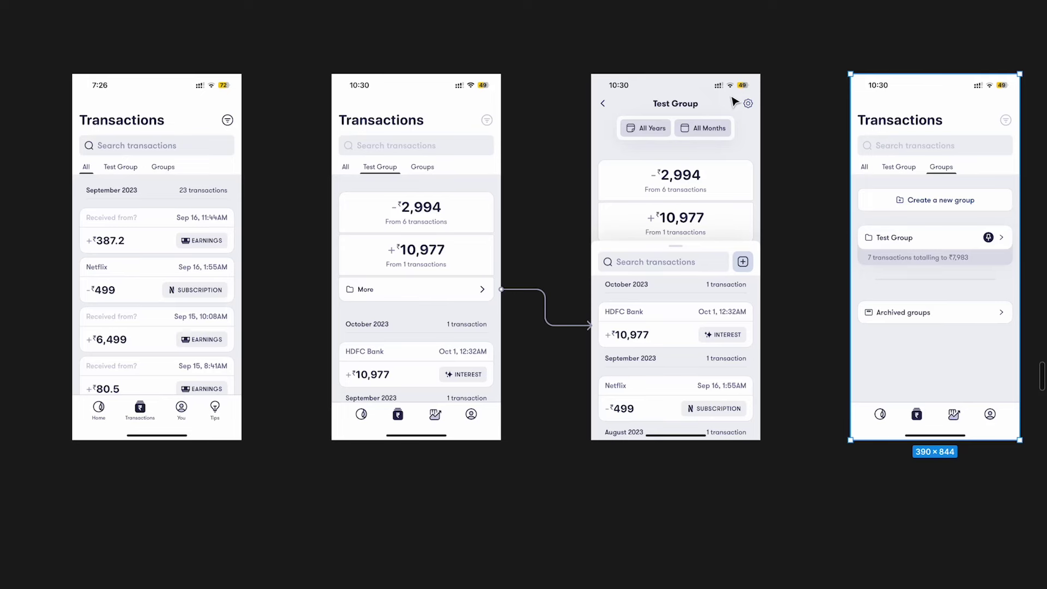
pyautogui.press('n')
pyautogui.click(474, 64)
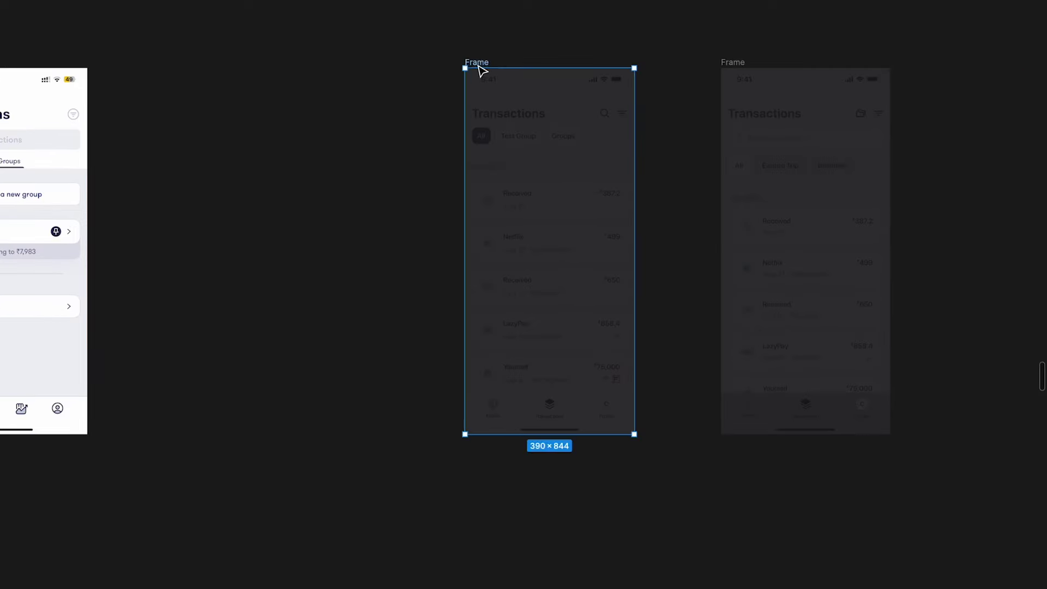
pyautogui.press('0')
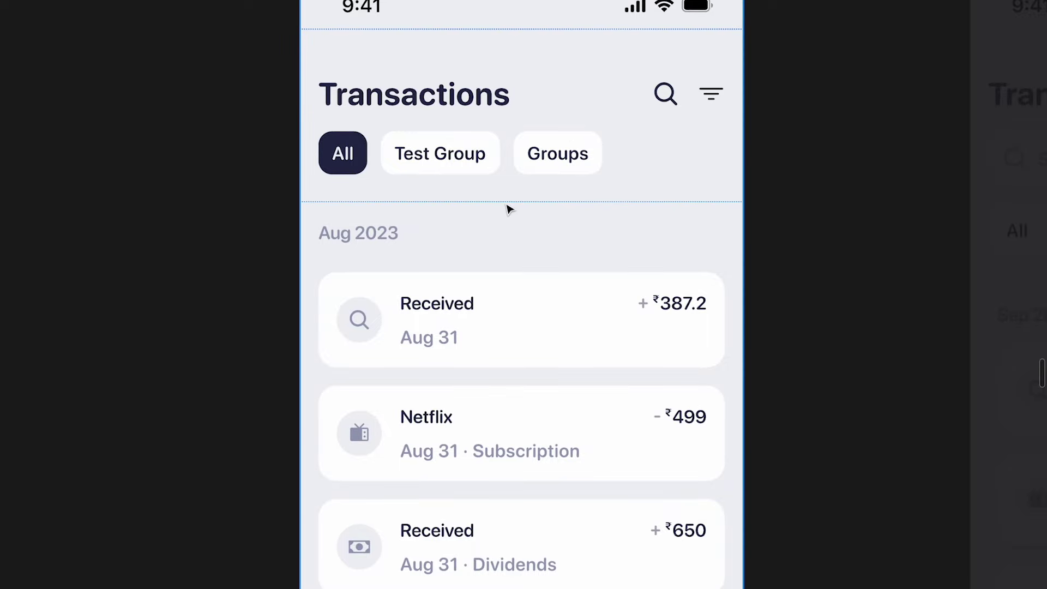
pyautogui.scroll(-5, 507, 210)
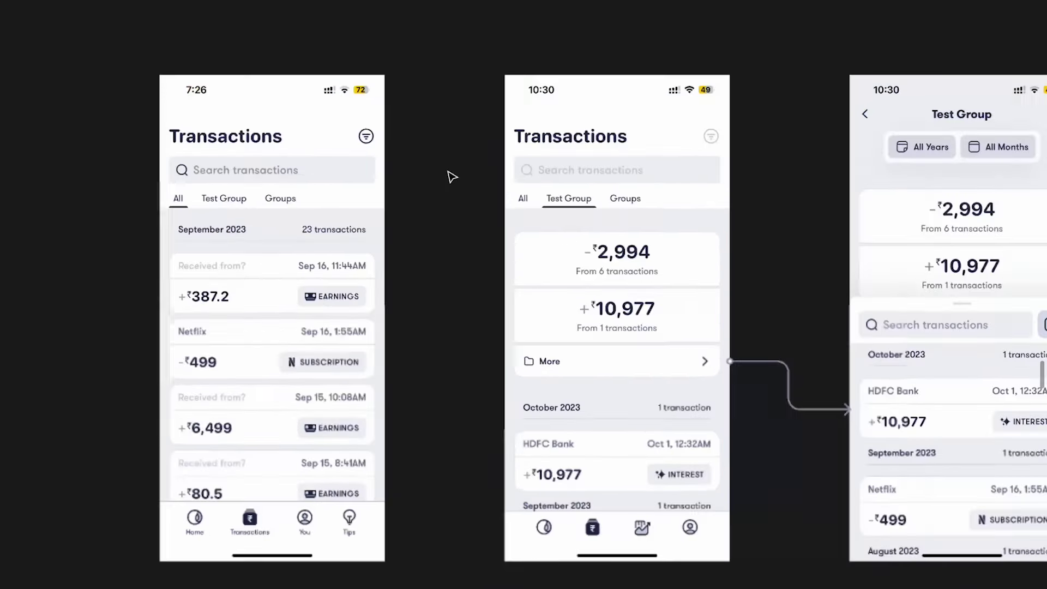
pyautogui.scroll(3, 287, 172)
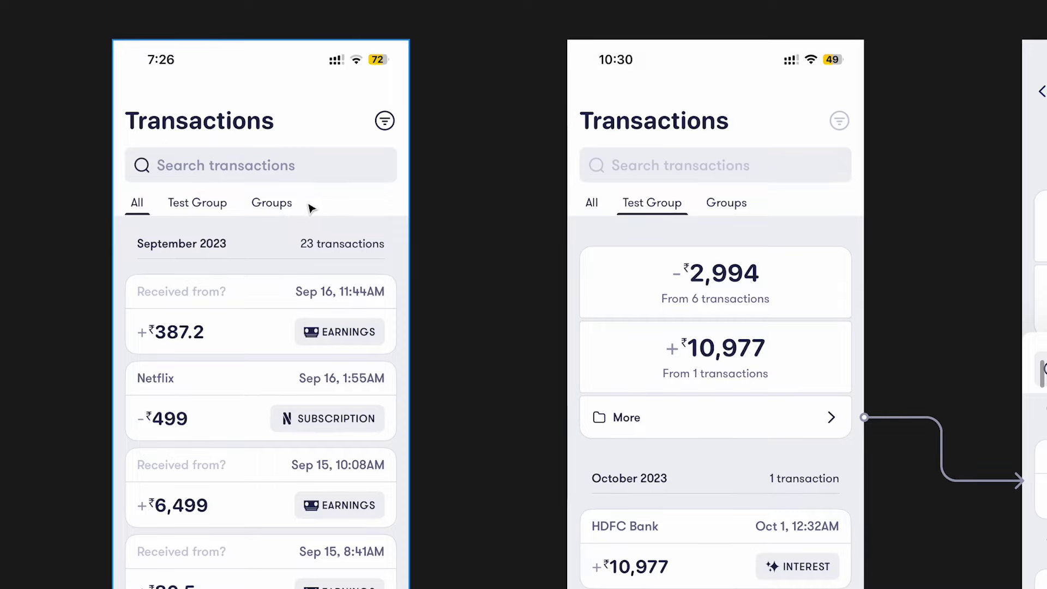
pyautogui.hscroll(5, 311, 204)
pyautogui.hscroll(15, 310, 206)
pyautogui.click(556, 126)
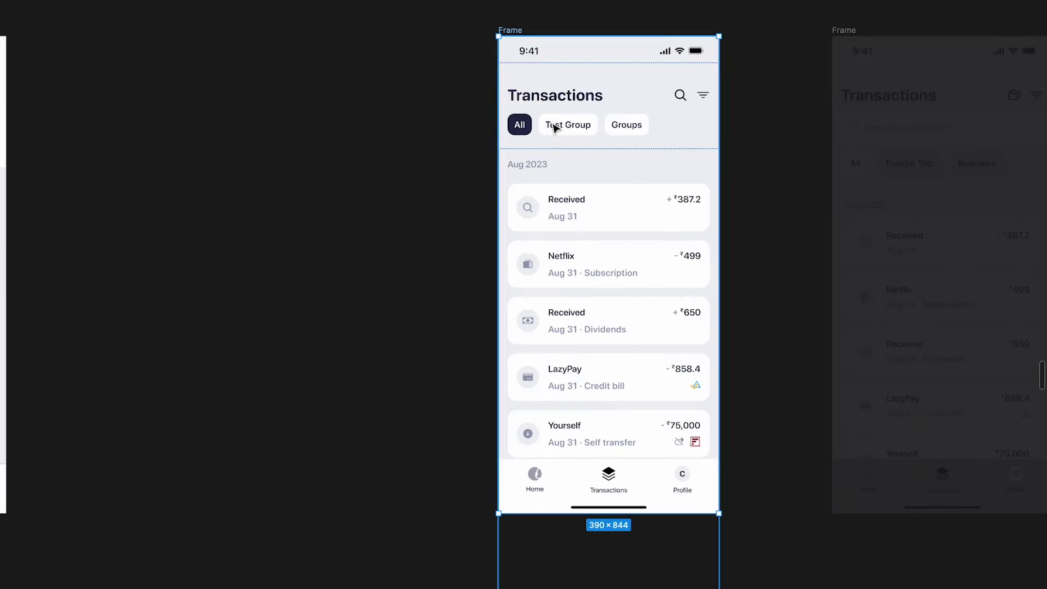
pyautogui.scroll(3, 554, 127)
pyautogui.scroll(4, 464, 136)
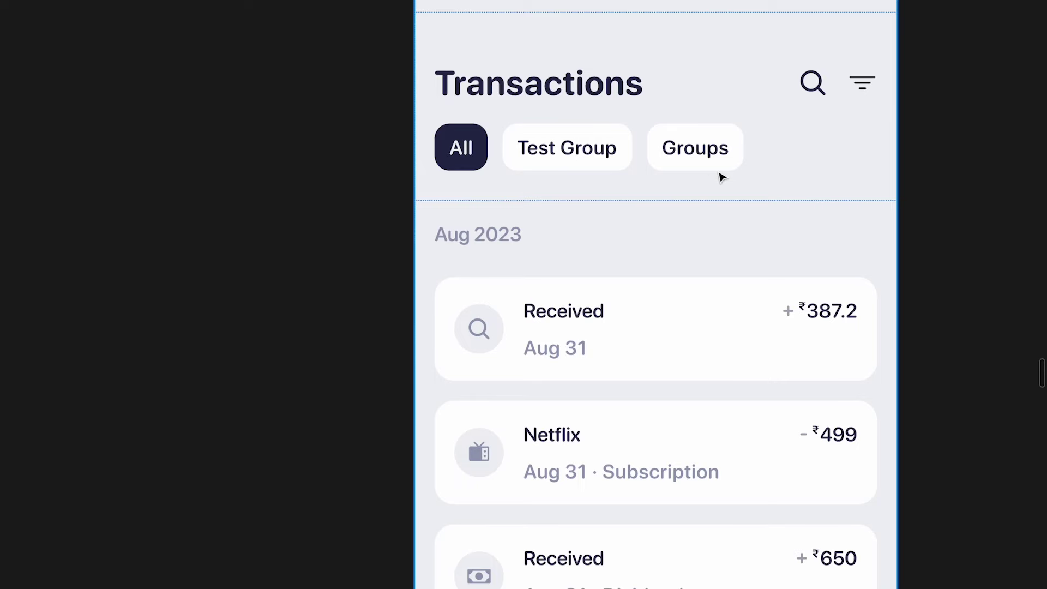
pyautogui.scroll(-3, 719, 175)
pyautogui.scroll(3, 606, 129)
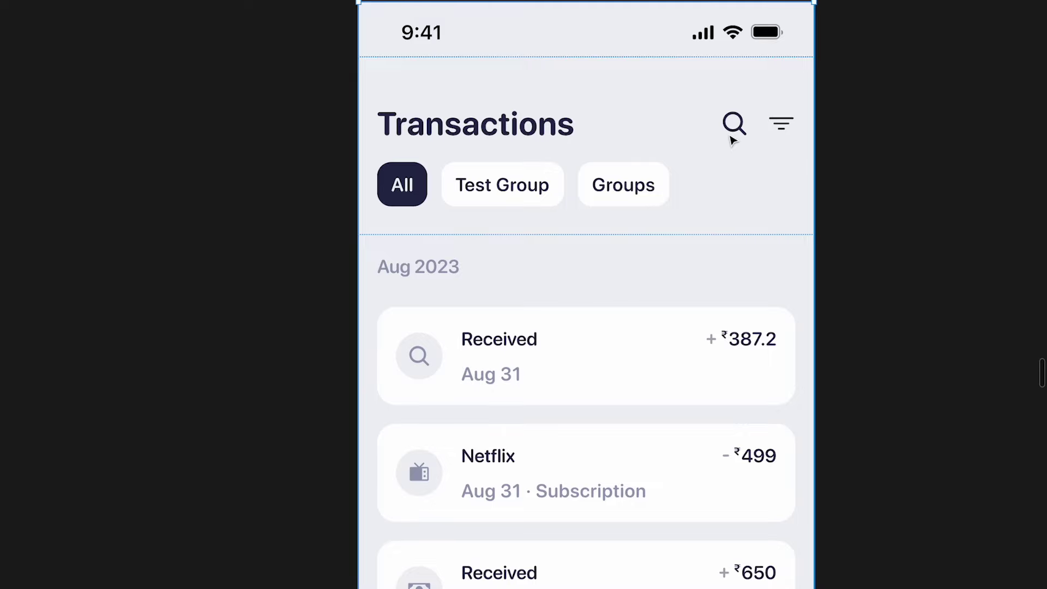
pyautogui.scroll(-3, 731, 137)
# Step: Select the neighbouring frame and zoom in on the redesigned Transactions screen
pyautogui.hscroll(5, 715, 124)
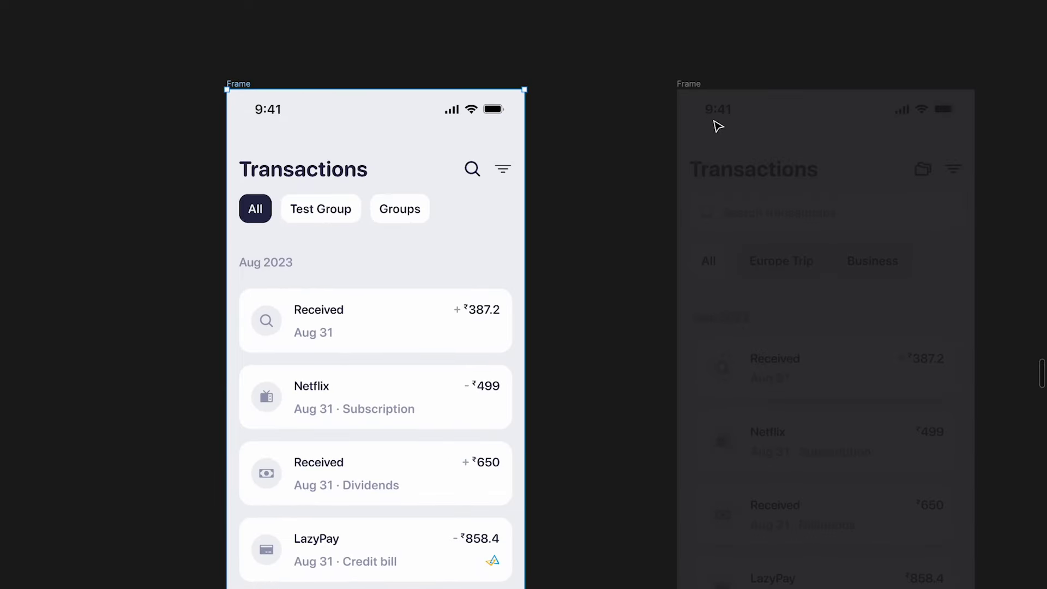
pyautogui.click(690, 88)
pyautogui.press('0')
pyautogui.hscroll(5, 655, 159)
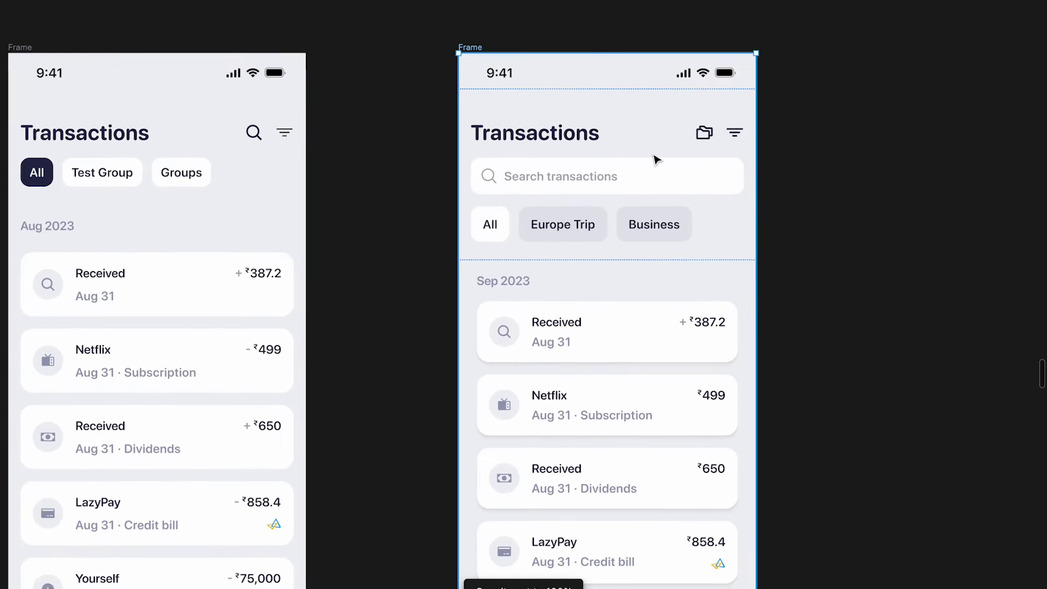
pyautogui.scroll(2, 656, 158)
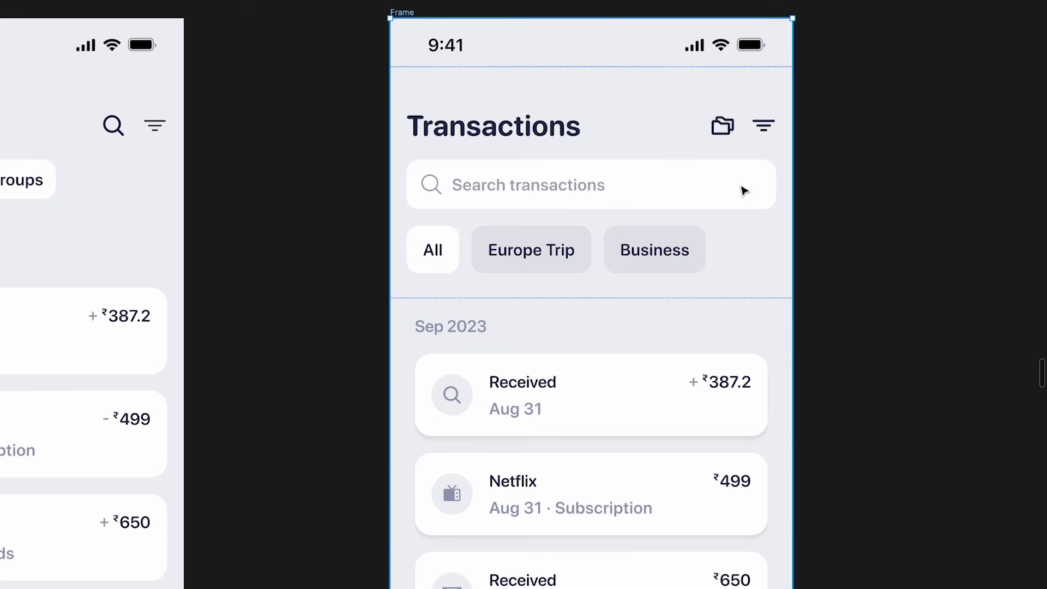
# Step: Pan to compare with the old Groups-tab screen listing Test Group's 7 transactions totalling ₹7,983
pyautogui.scroll(-3, 744, 191)
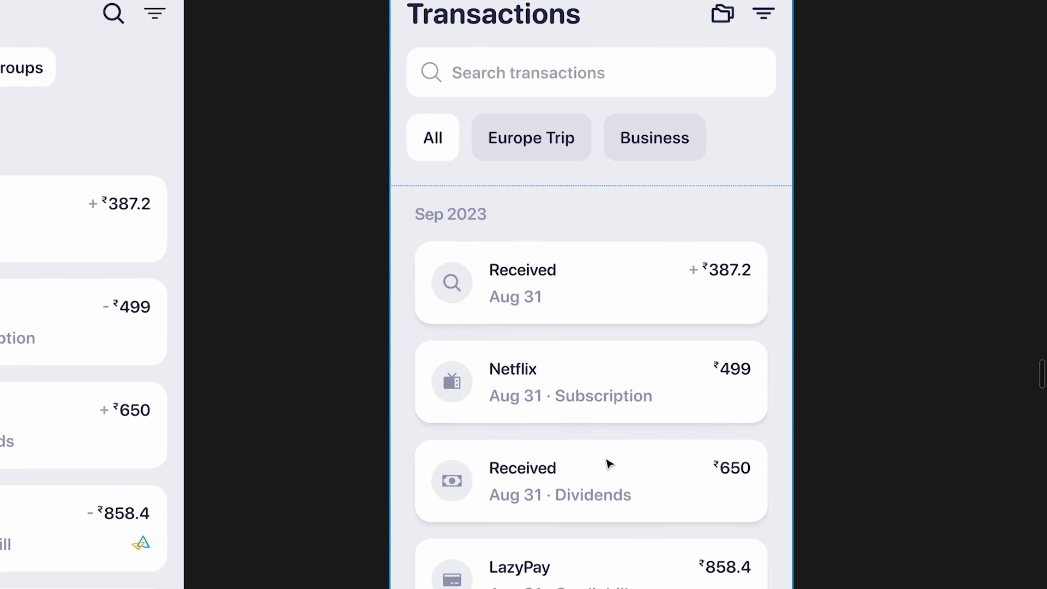
pyautogui.scroll(3, 609, 464)
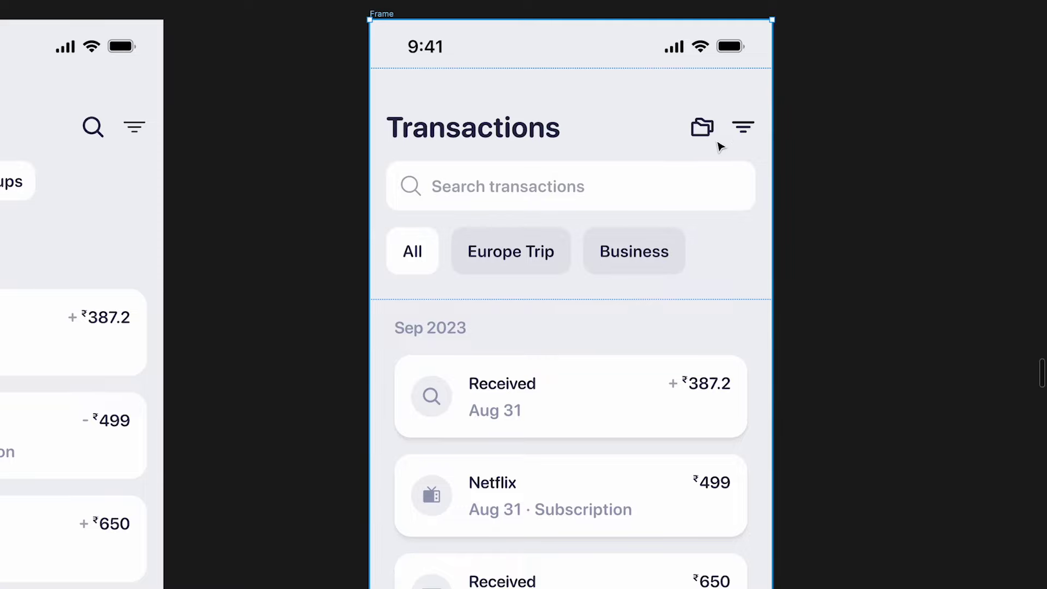
pyautogui.scroll(-5, 720, 146)
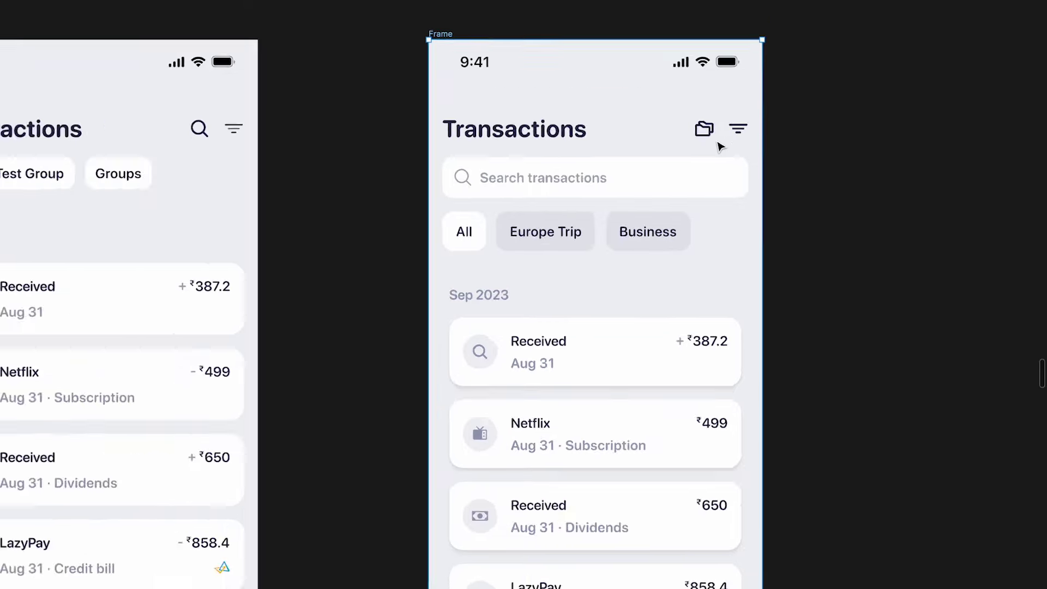
pyautogui.hscroll(3, 719, 146)
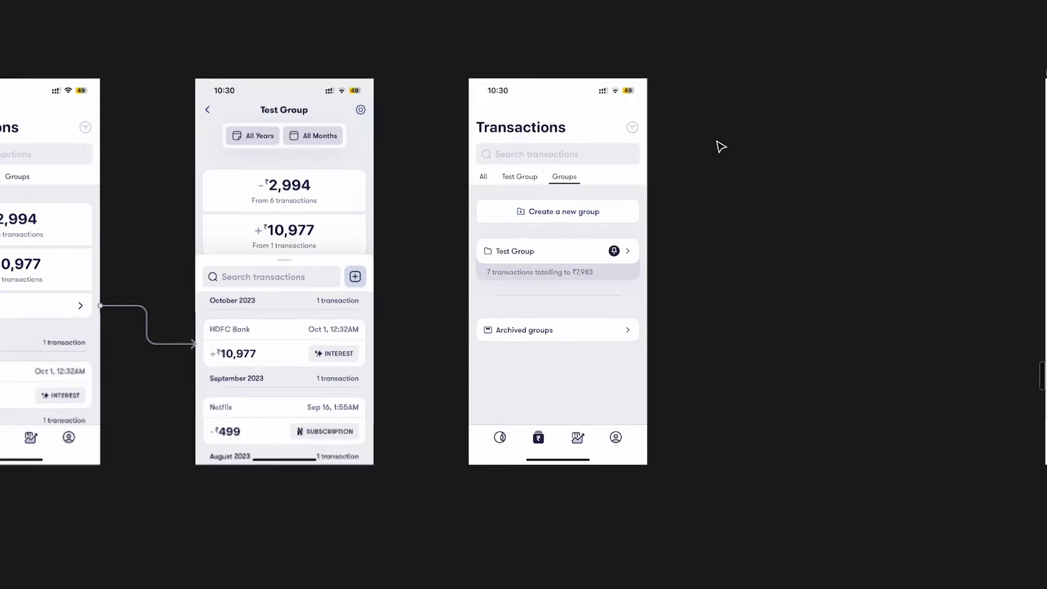
pyautogui.scroll(3, 533, 214)
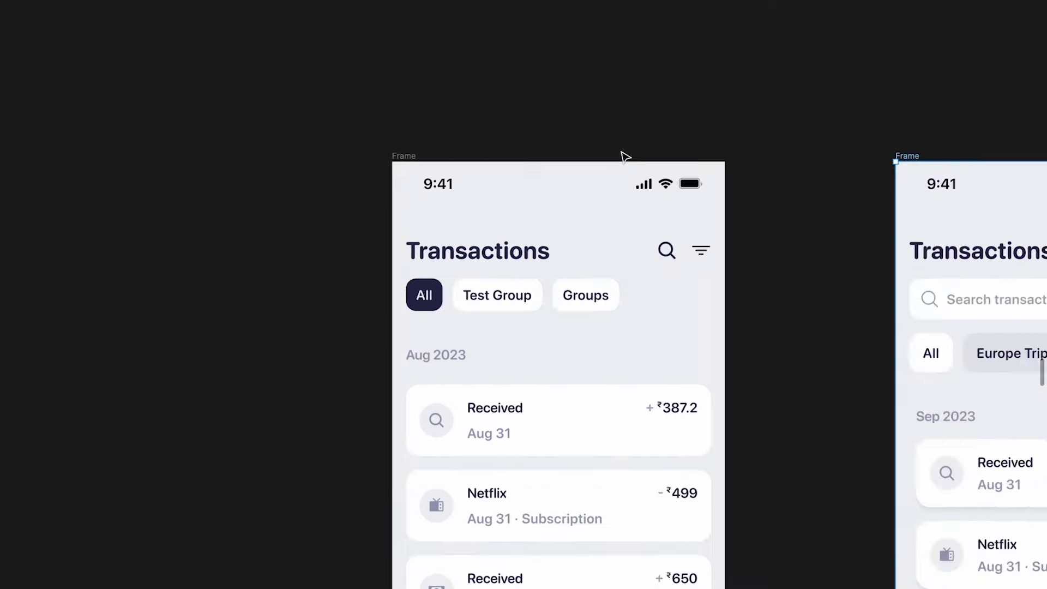
pyautogui.hscroll(5, 626, 156)
pyautogui.scroll(-1, 626, 157)
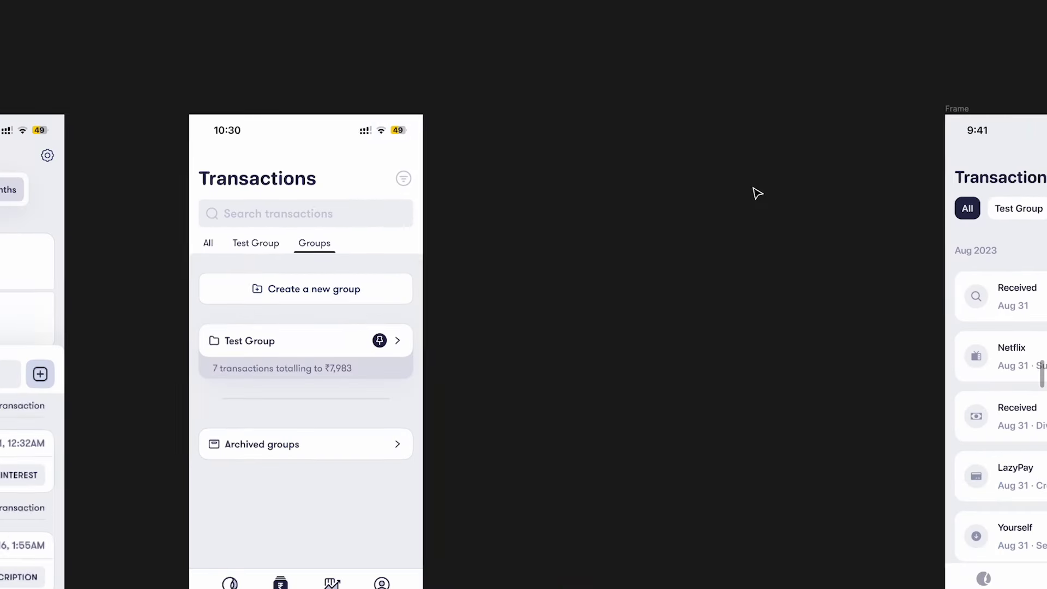
pyautogui.hscroll(-5, 460, 235)
pyautogui.scroll(-2, 459, 236)
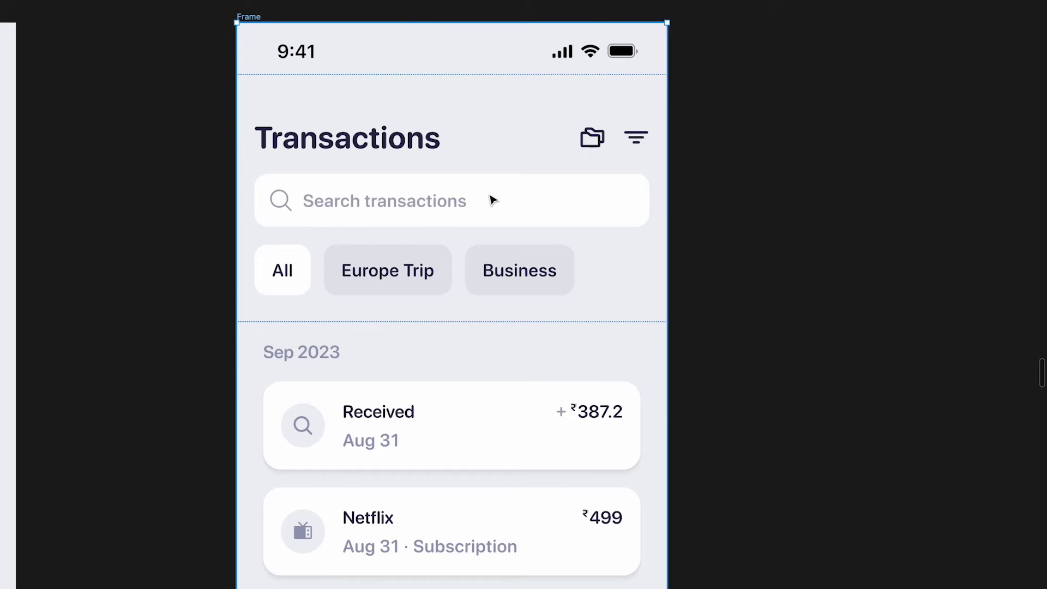
pyautogui.scroll(-3, 493, 200)
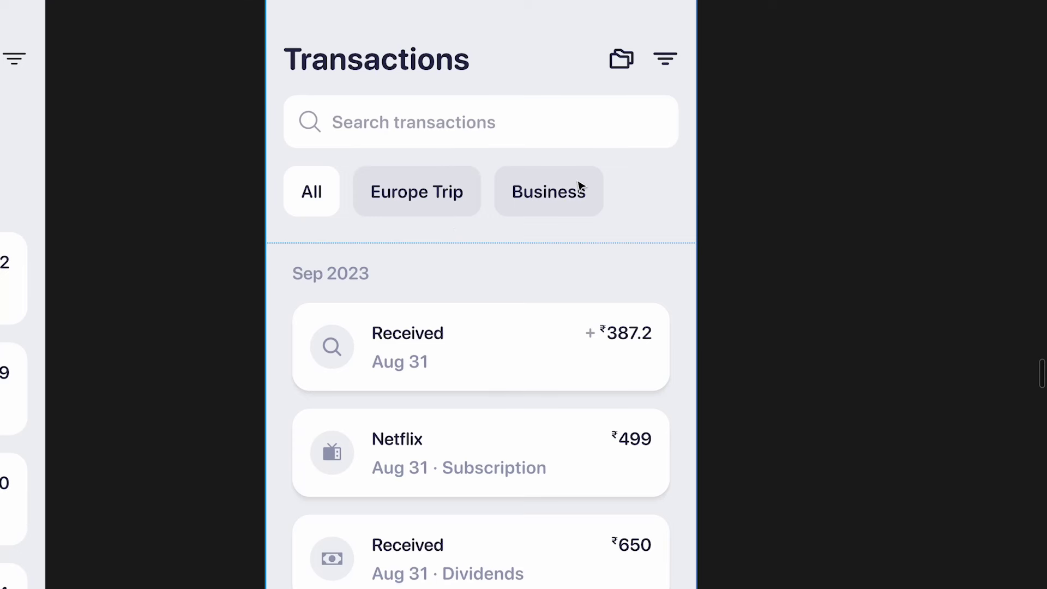
pyautogui.scroll(-3, 497, 354)
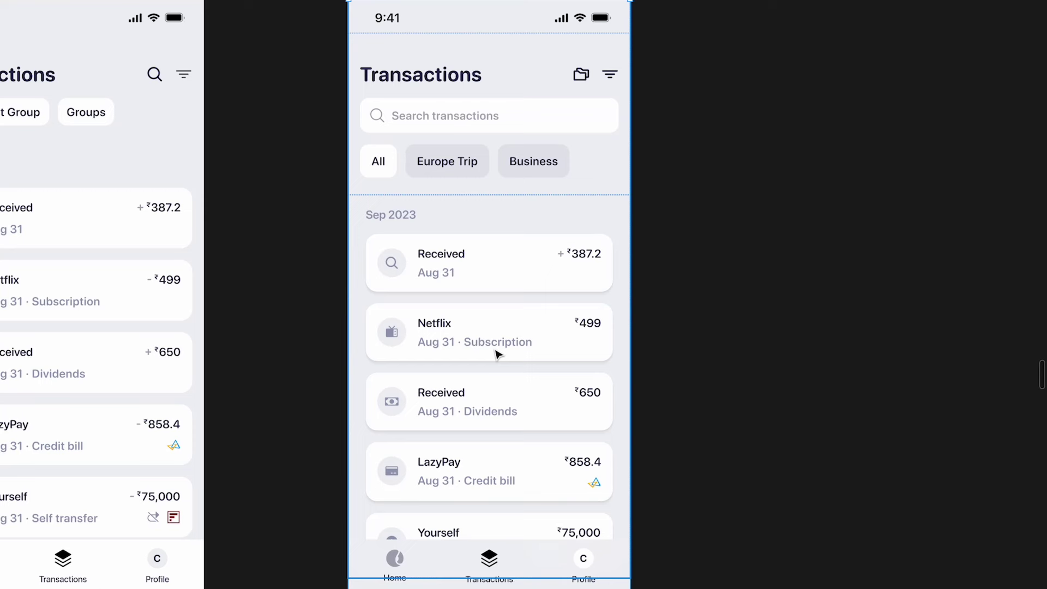
pyautogui.scroll(3, 497, 354)
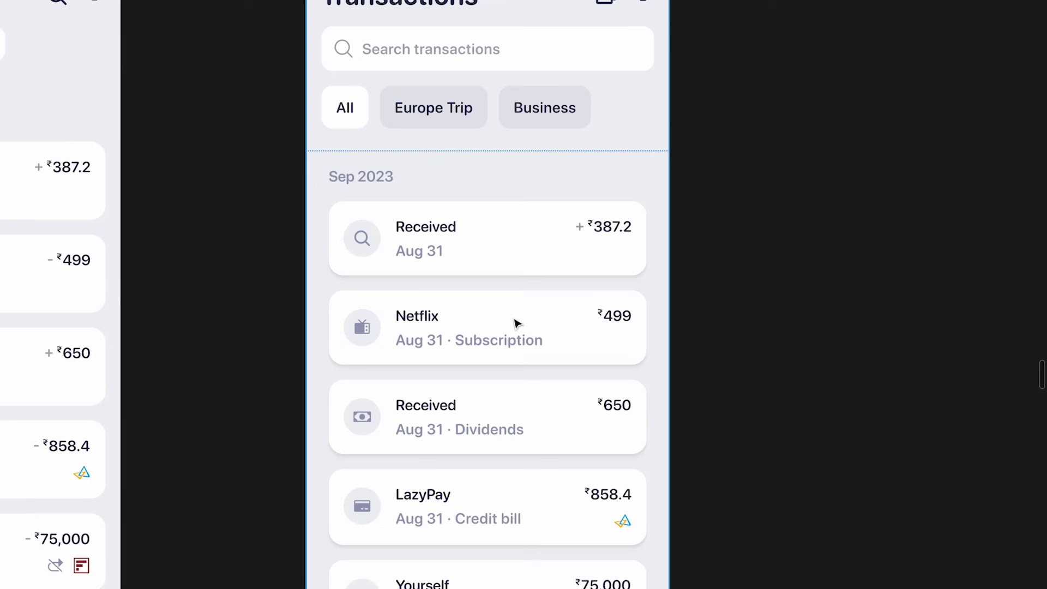
pyautogui.scroll(3, 517, 324)
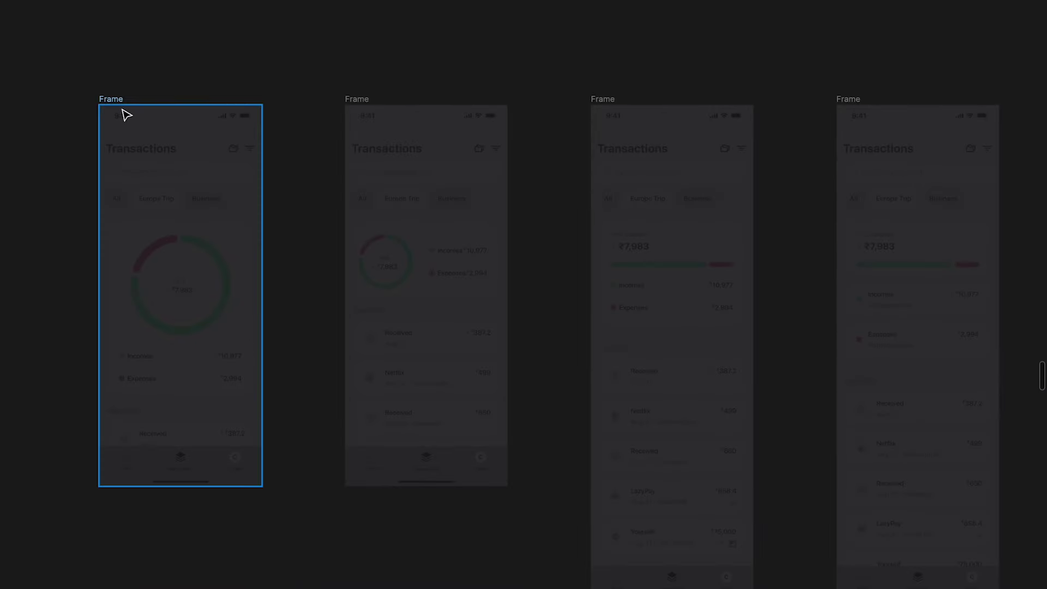
# Step: Select the large donut net-balance design, zoom to fit it, and inspect it
pyautogui.click(117, 97)
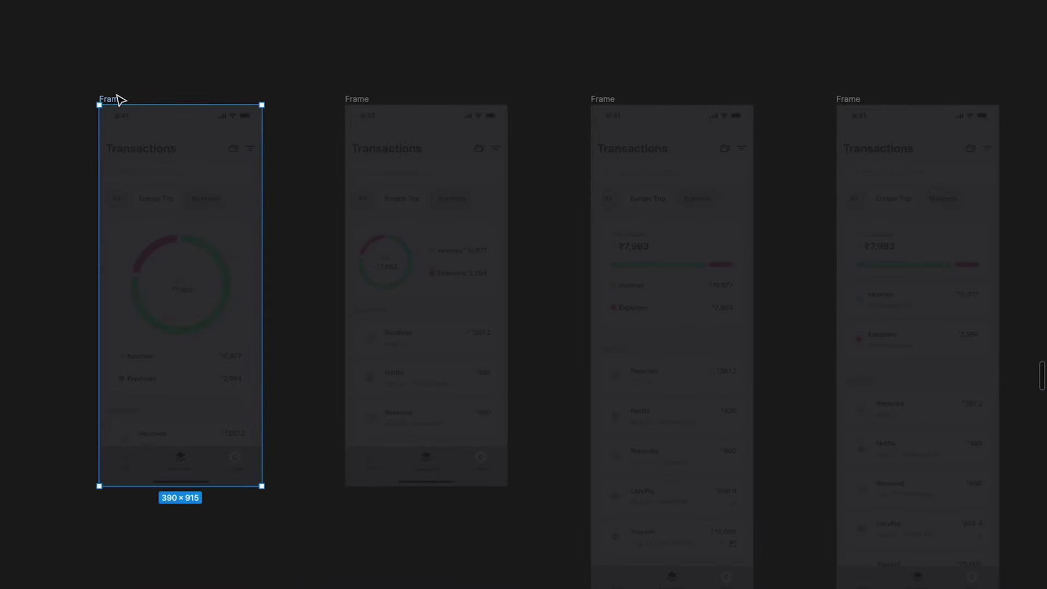
pyautogui.hotkey('shift', '2')
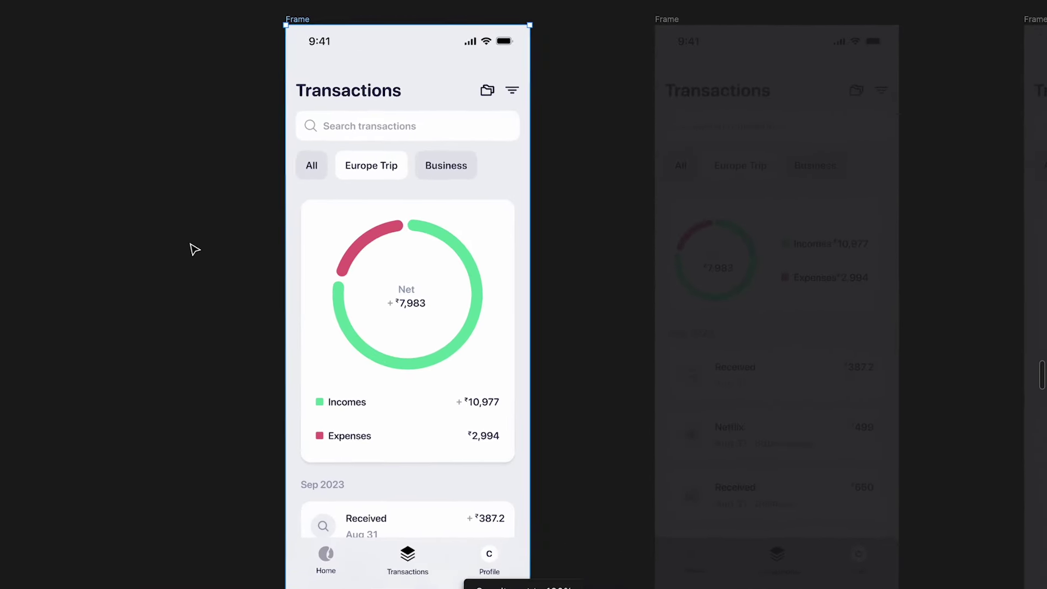
pyautogui.hscroll(2, 195, 250)
pyautogui.hscroll(2, 194, 249)
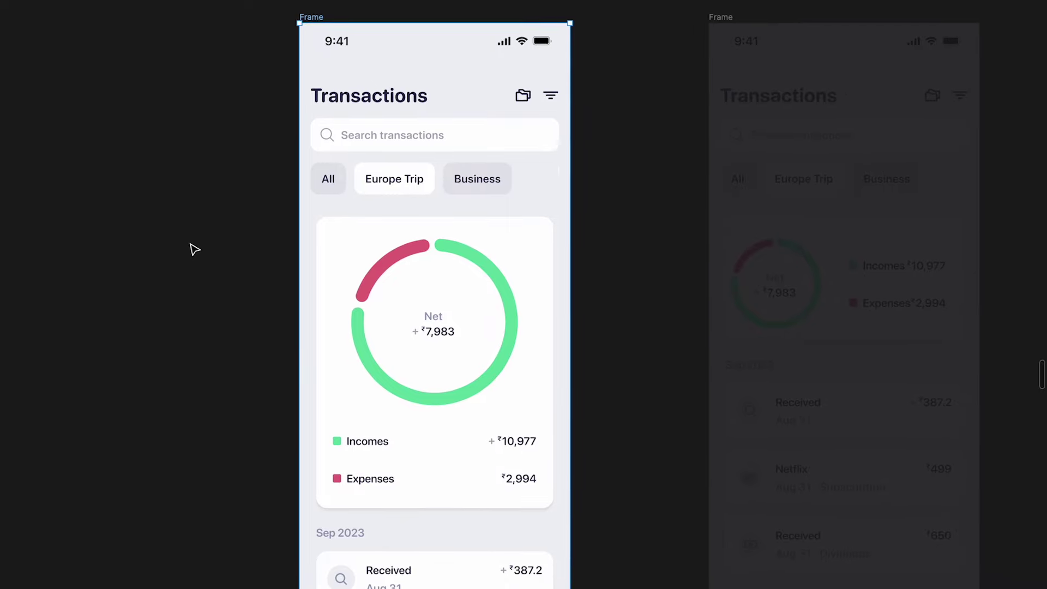
pyautogui.scroll(-2, 424, 314)
pyautogui.hscroll(1, 423, 314)
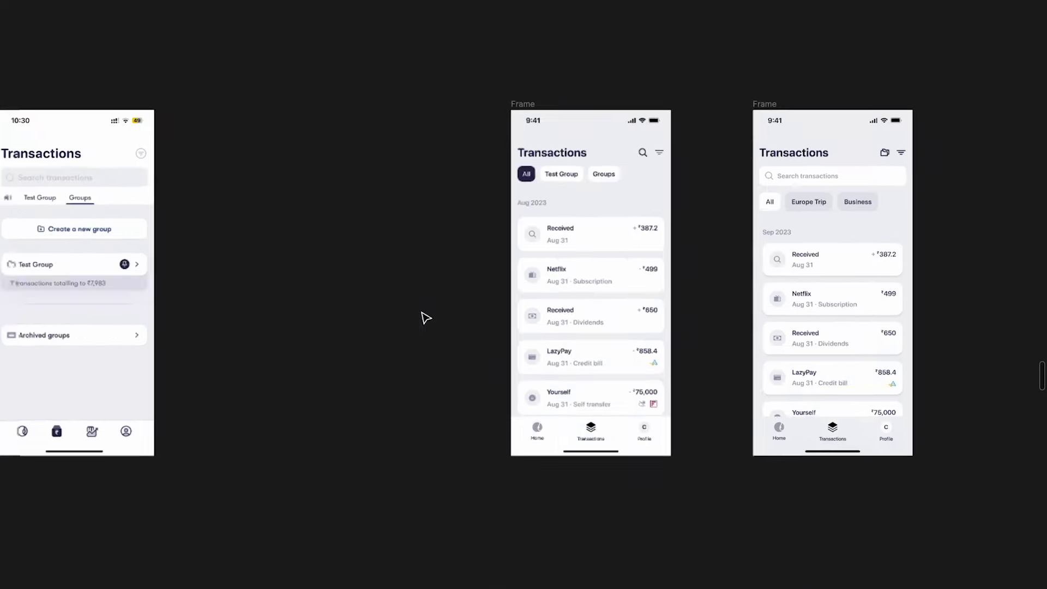
pyautogui.hscroll(-10, 423, 317)
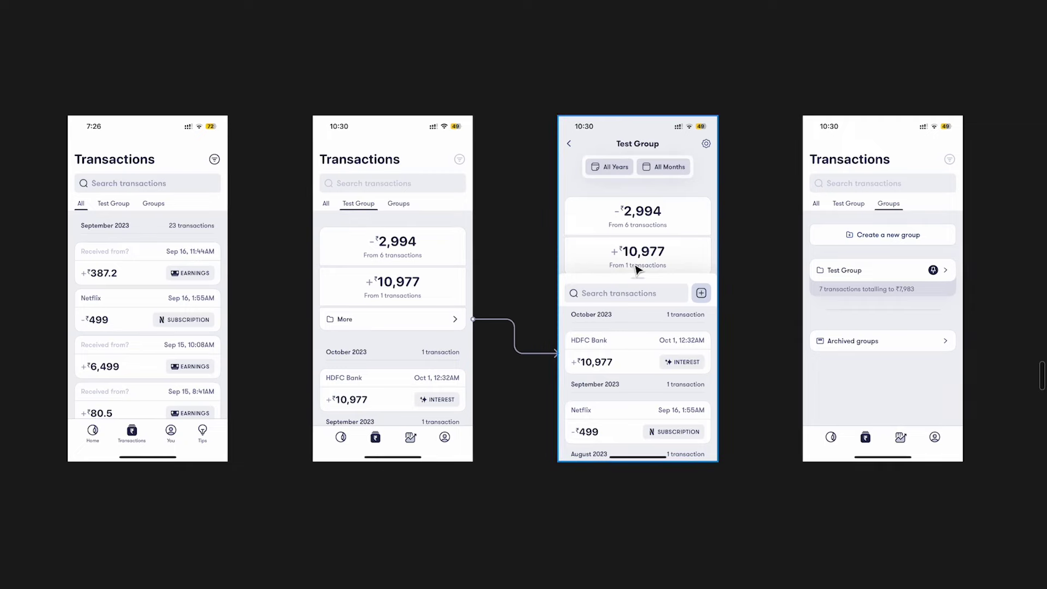
pyautogui.scroll(-5, 440, 311)
pyautogui.scroll(3, 441, 313)
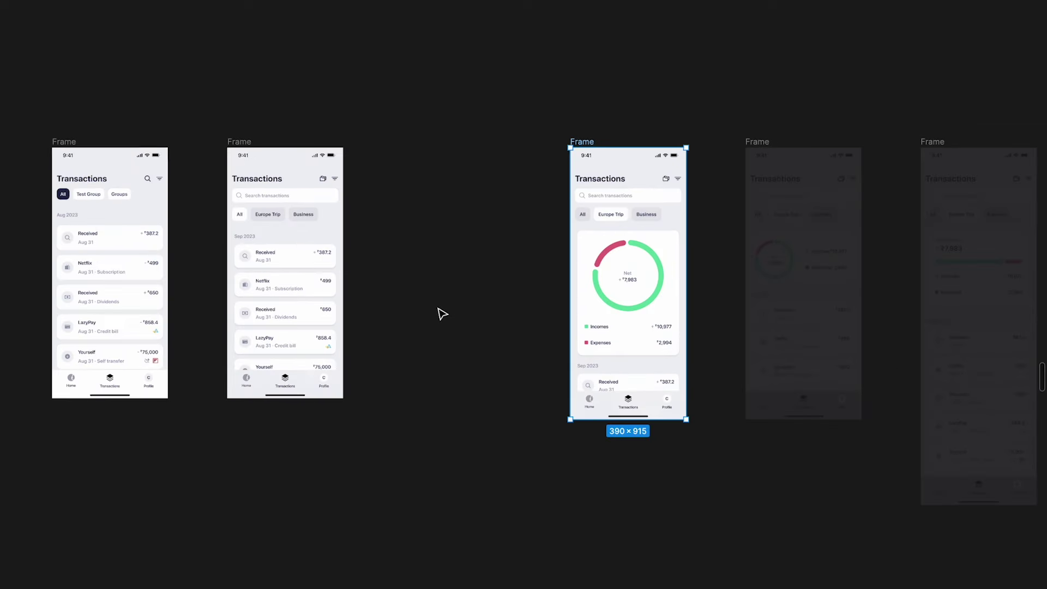
pyautogui.scroll(5, 654, 273)
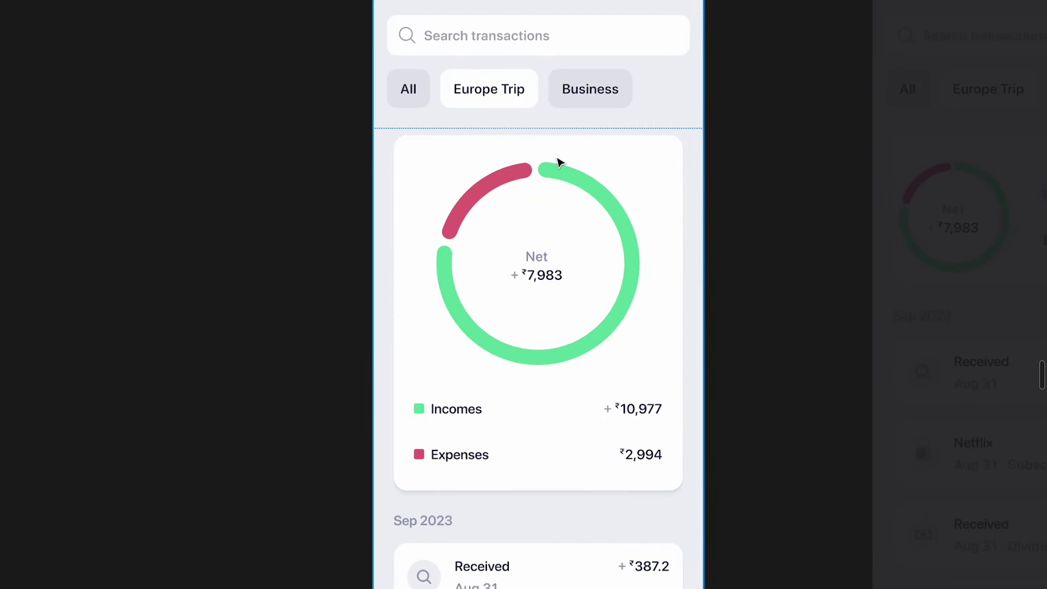
pyautogui.scroll(-3, 491, 327)
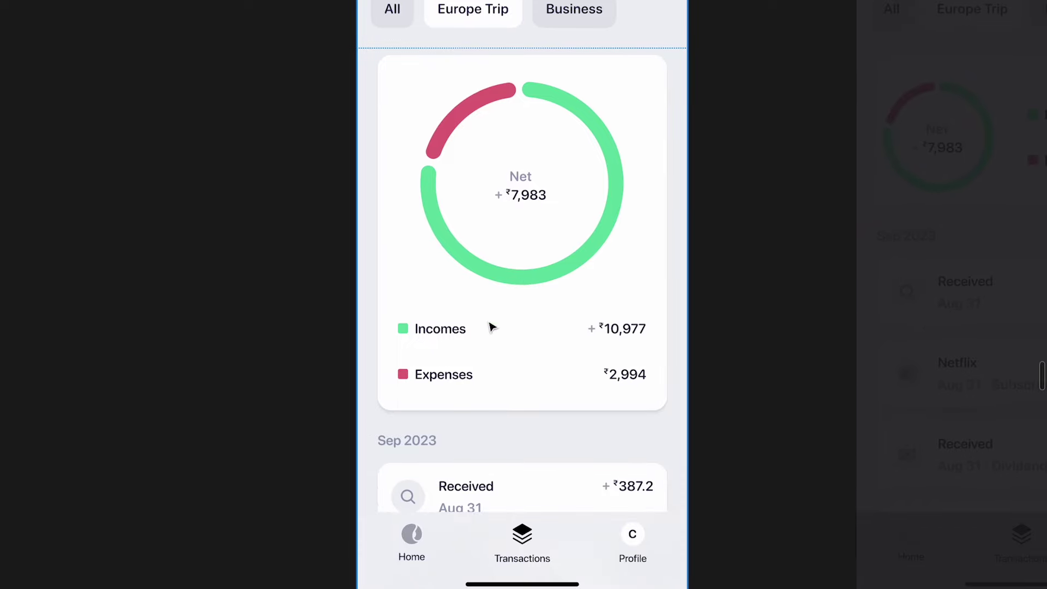
pyautogui.scroll(2, 520, 487)
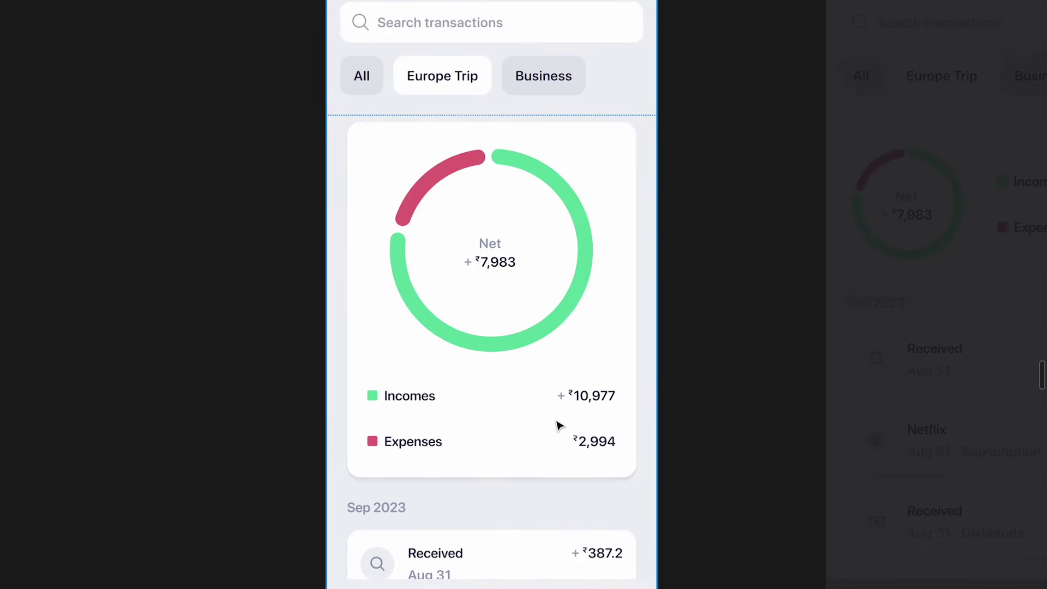
pyautogui.hscroll(10, 561, 426)
pyautogui.scroll(3, 559, 426)
pyautogui.hscroll(-5, 556, 425)
pyautogui.scroll(-3, 556, 426)
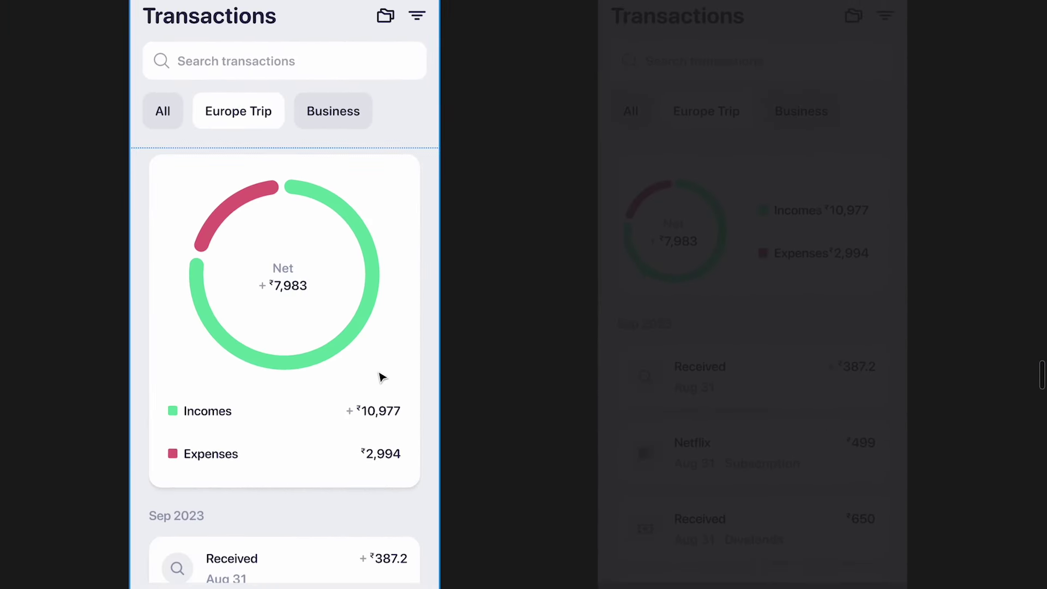
pyautogui.hscroll(5, 381, 375)
pyautogui.scroll(7, 382, 376)
# Step: Select the compact donut design showing Net +₹7,983, Incomes ₹10,977 and Expenses ₹2,994
pyautogui.click(462, 126)
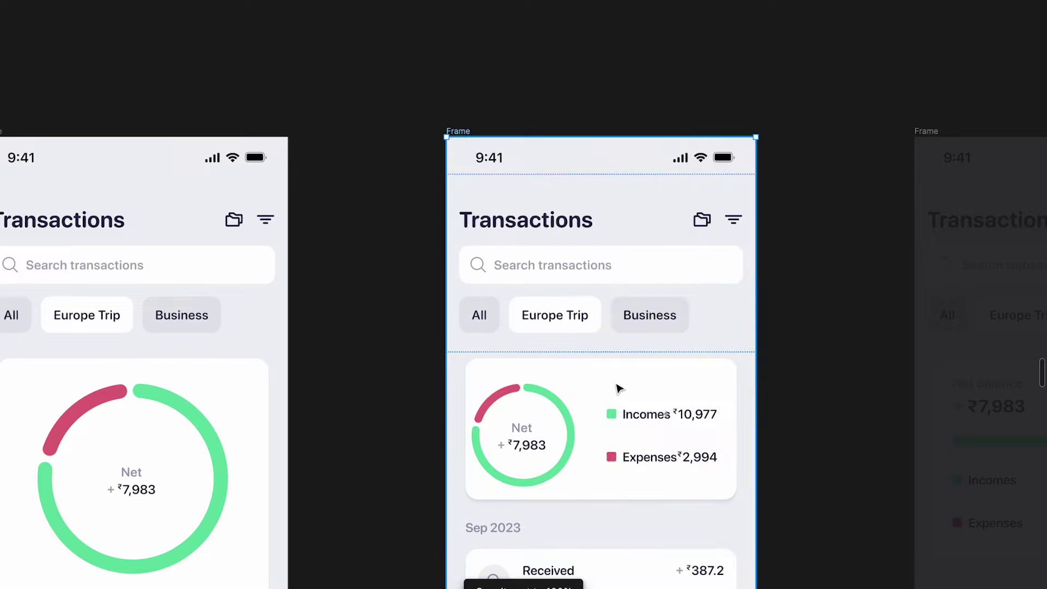
pyautogui.scroll(-5, 620, 390)
pyautogui.hscroll(2, 619, 390)
pyautogui.scroll(-3, 621, 380)
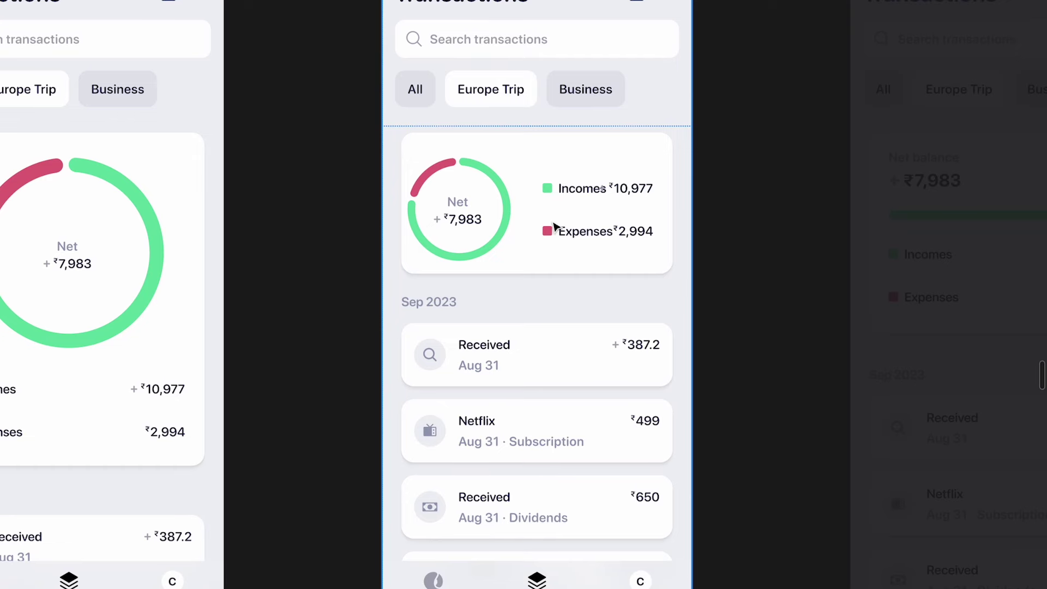
pyautogui.hscroll(7, 626, 199)
pyautogui.scroll(4, 626, 199)
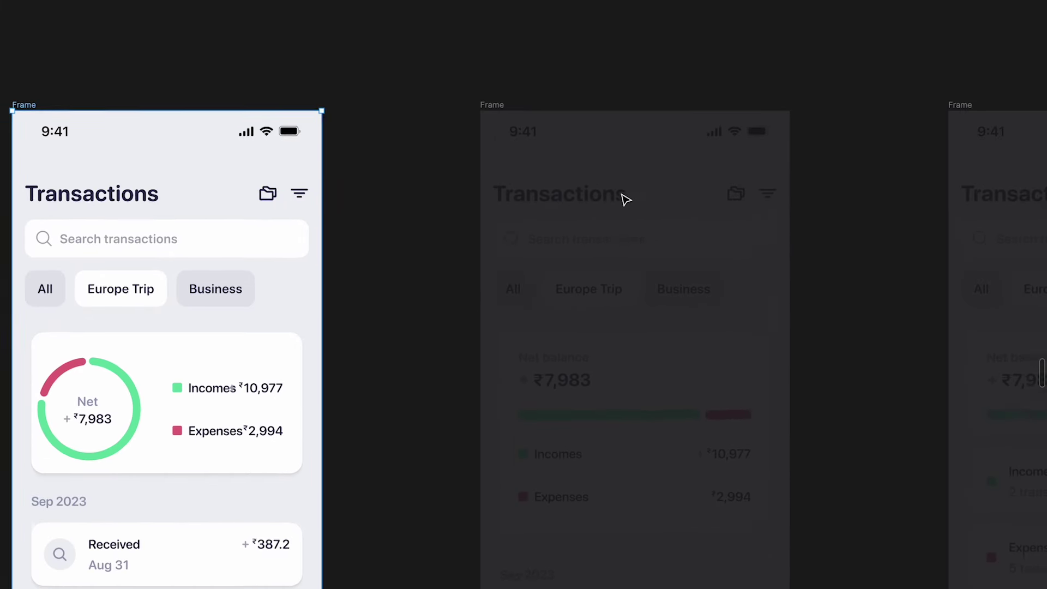
# Step: Select and inspect the net balance bar design
pyautogui.click(493, 144)
pyautogui.scroll(-5, 679, 286)
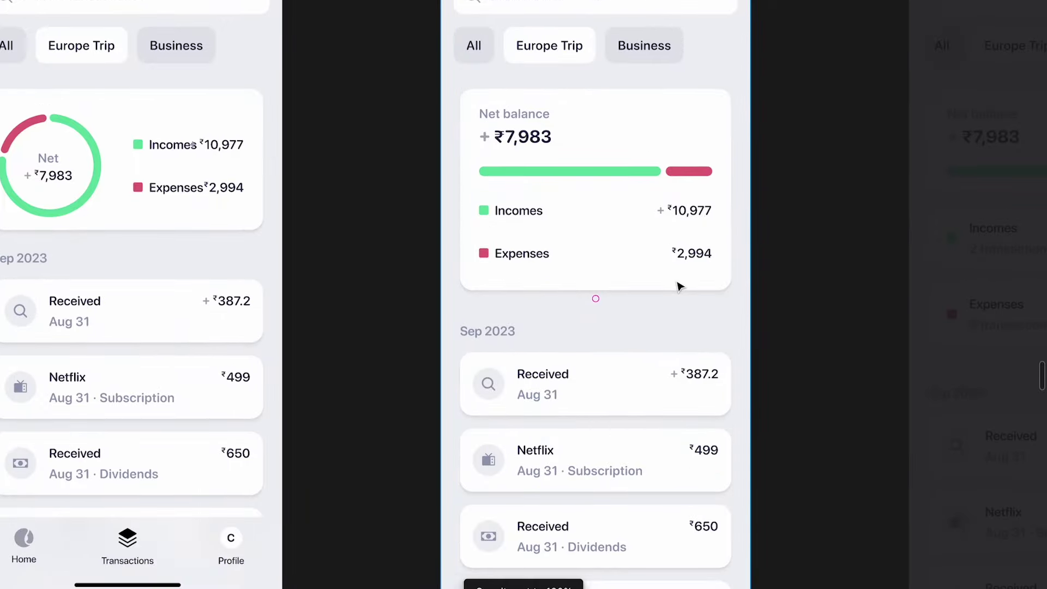
pyautogui.scroll(2, 635, 178)
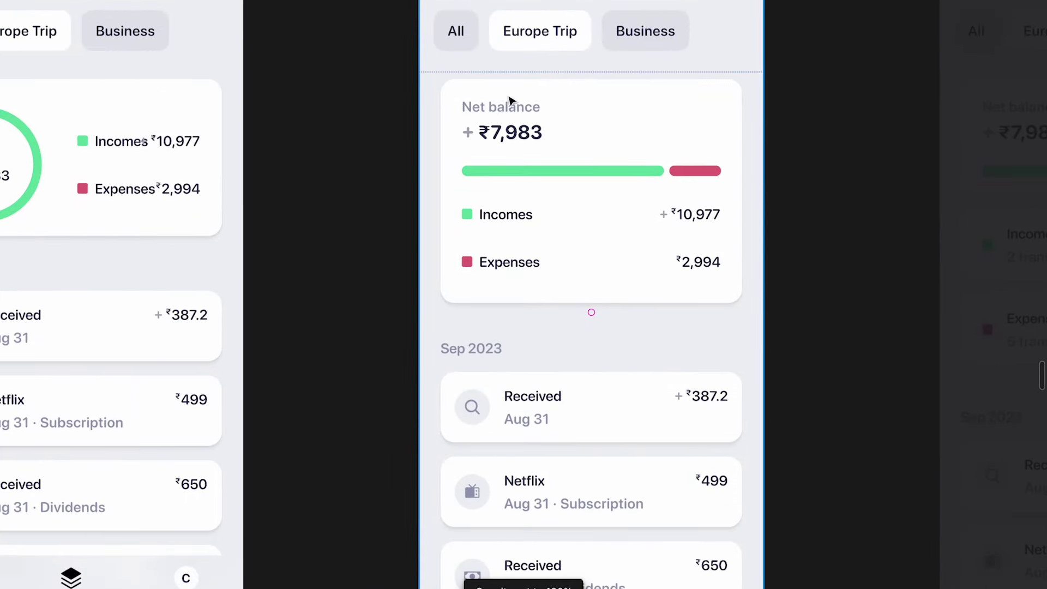
pyautogui.scroll(3, 493, 126)
pyautogui.scroll(-2, 493, 123)
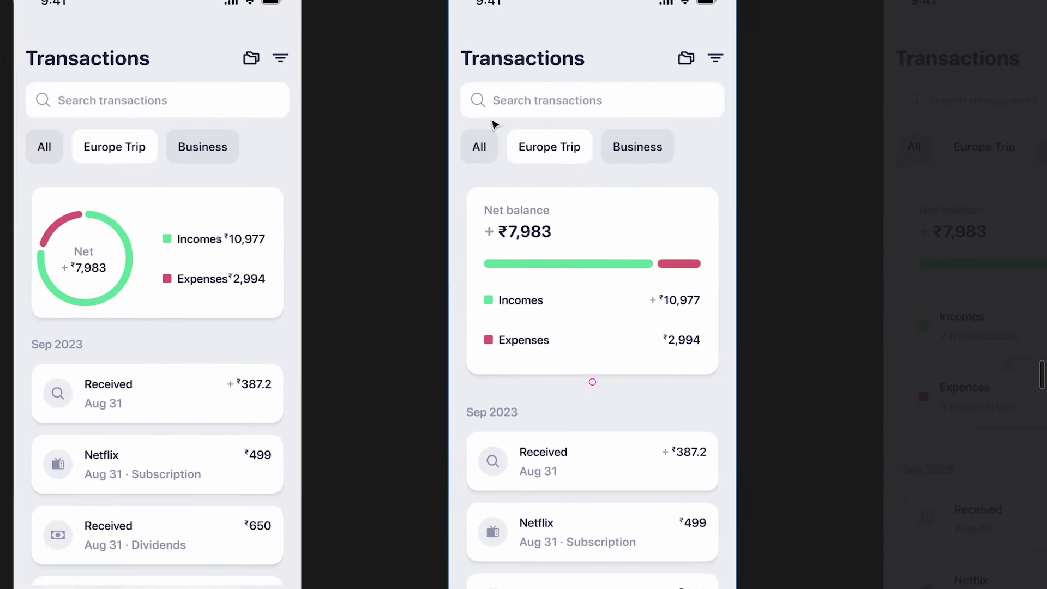
pyautogui.scroll(-2, 493, 125)
pyautogui.scroll(3, 600, 253)
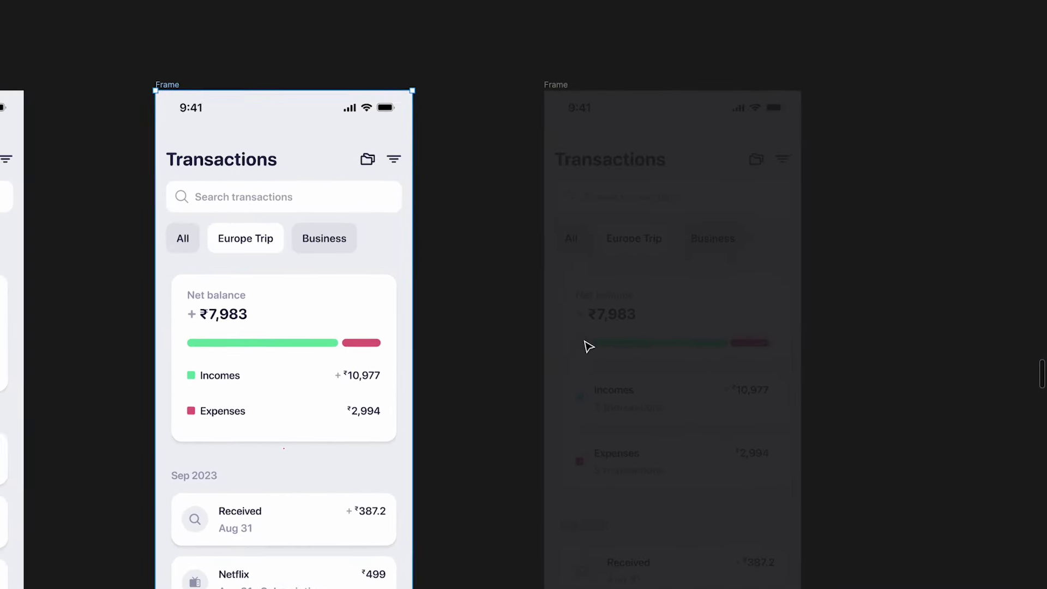
# Step: Select the split income cards redesign, then pan to the old app's four Transactions screens
pyautogui.click(561, 90)
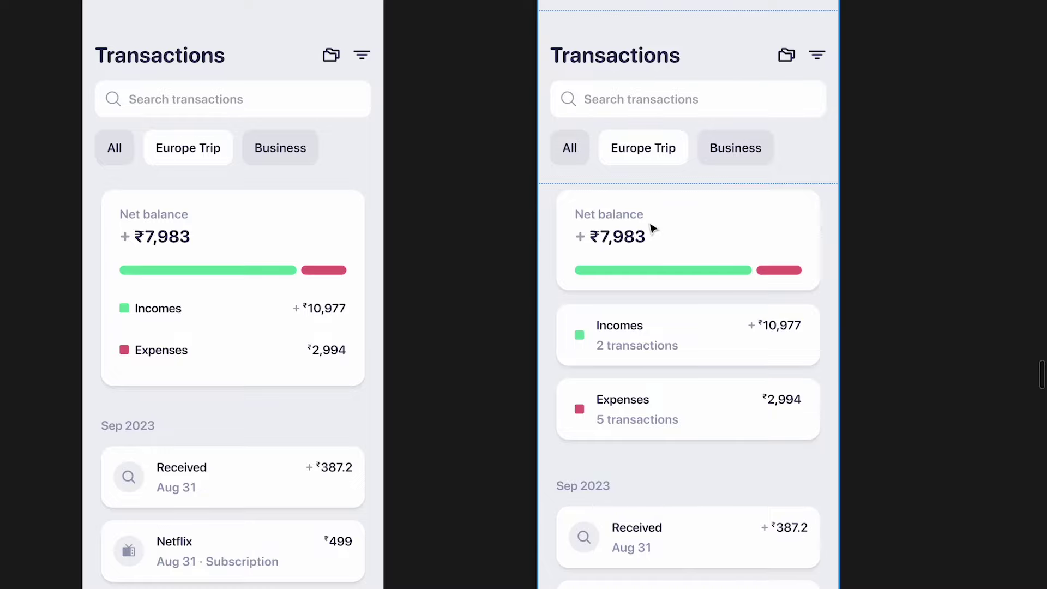
pyautogui.scroll(-10, 652, 228)
pyautogui.hscroll(10, 651, 228)
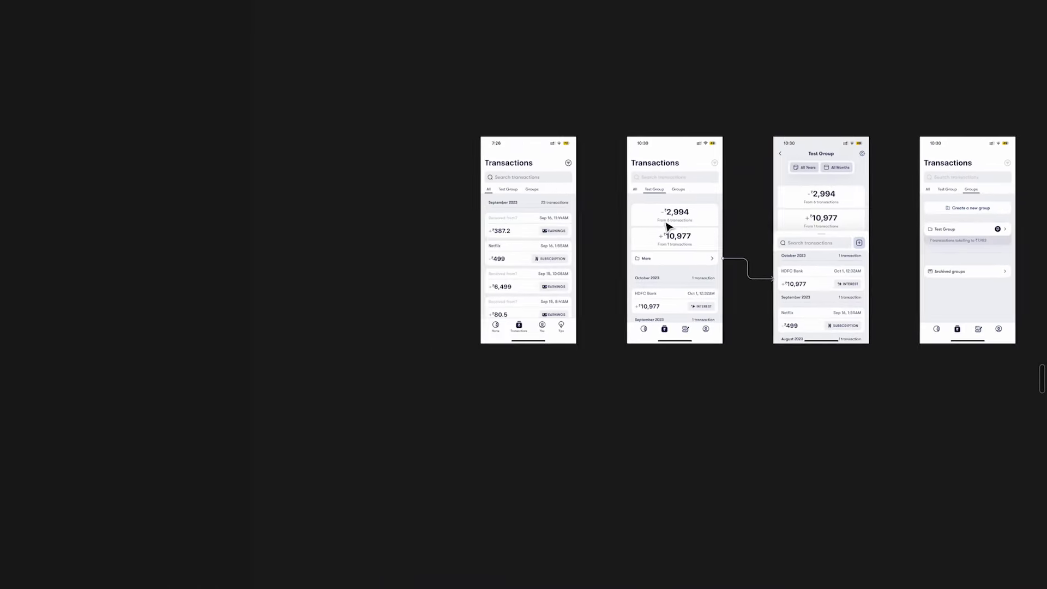
pyautogui.scroll(8, 755, 217)
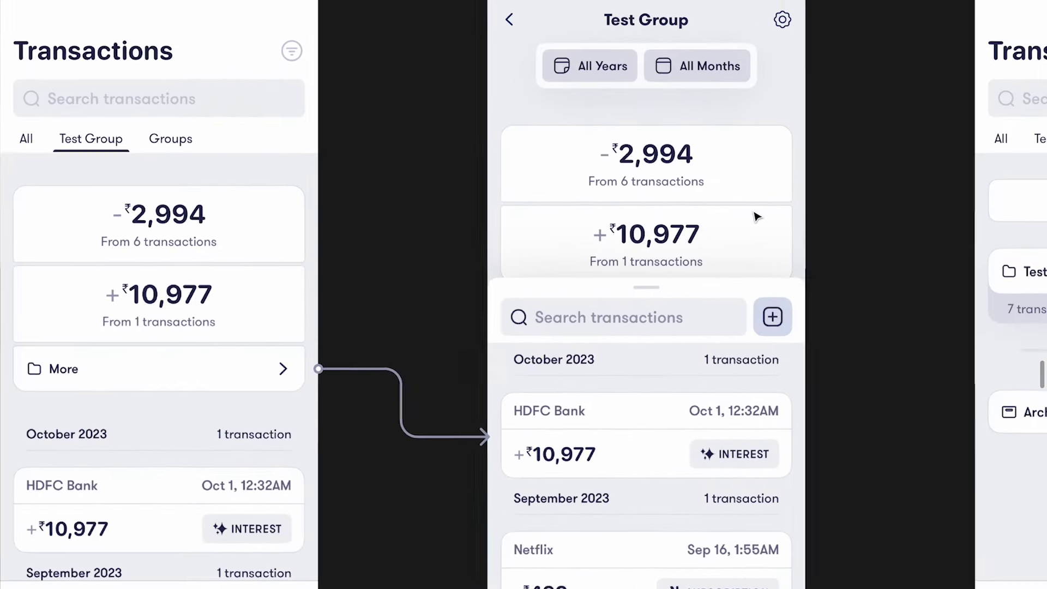
pyautogui.hscroll(1, 756, 217)
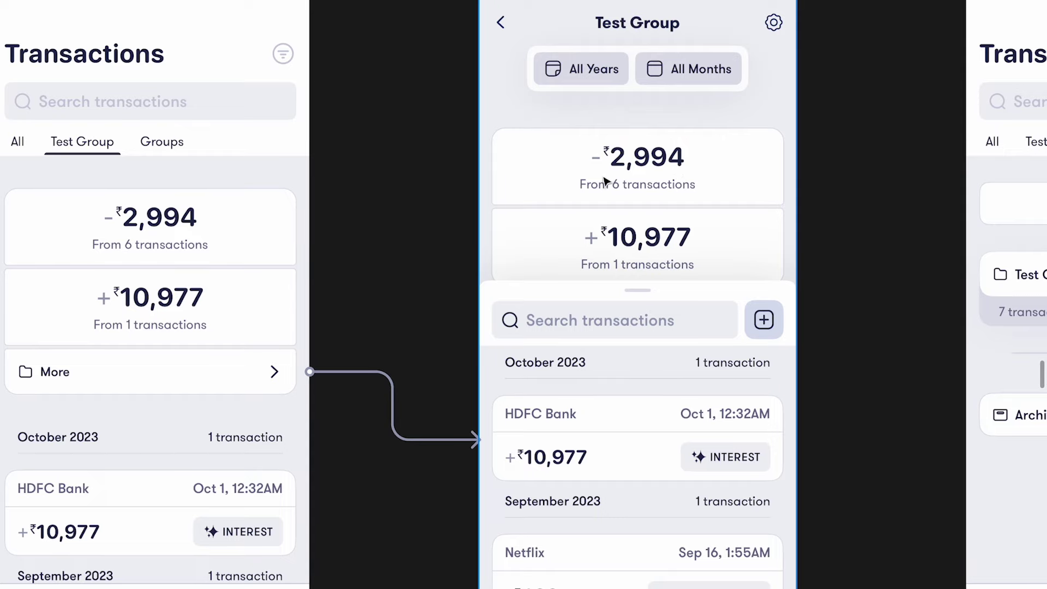
pyautogui.scroll(-3, 675, 173)
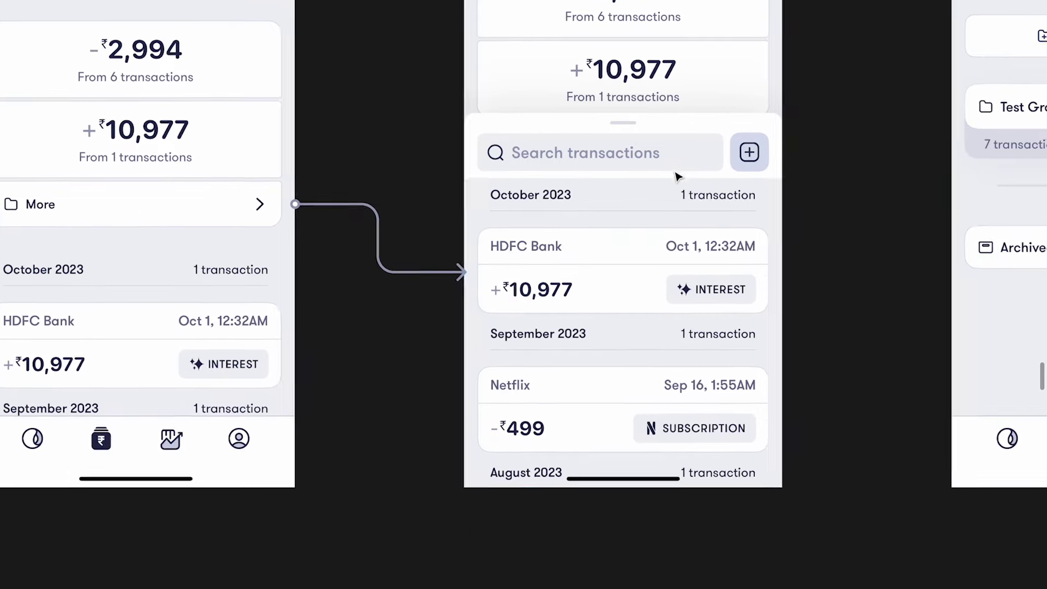
pyautogui.scroll(5, 662, 370)
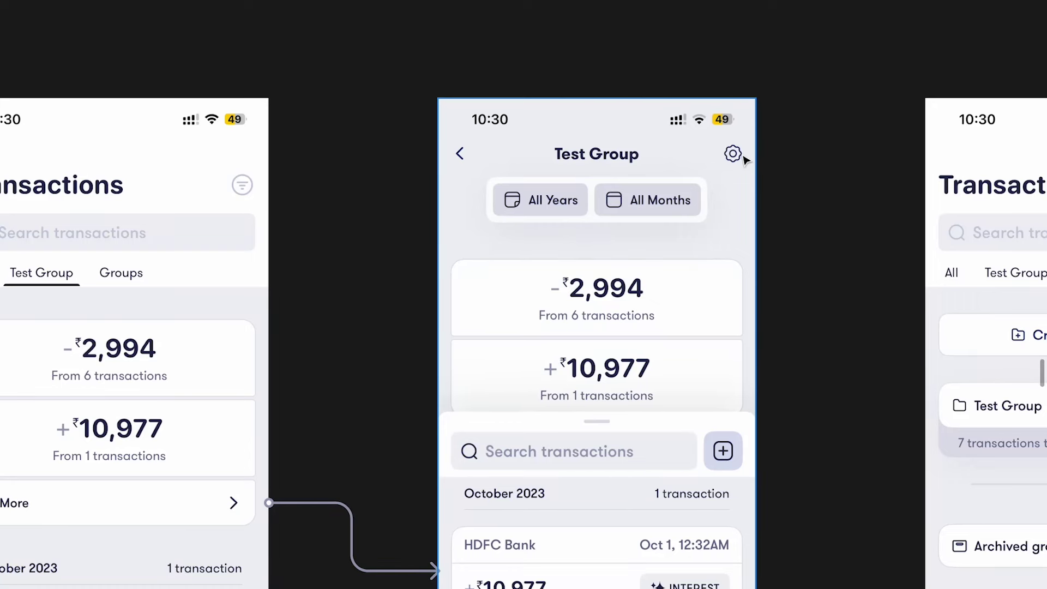
pyautogui.scroll(-1, 745, 158)
pyautogui.scroll(-1, 745, 158)
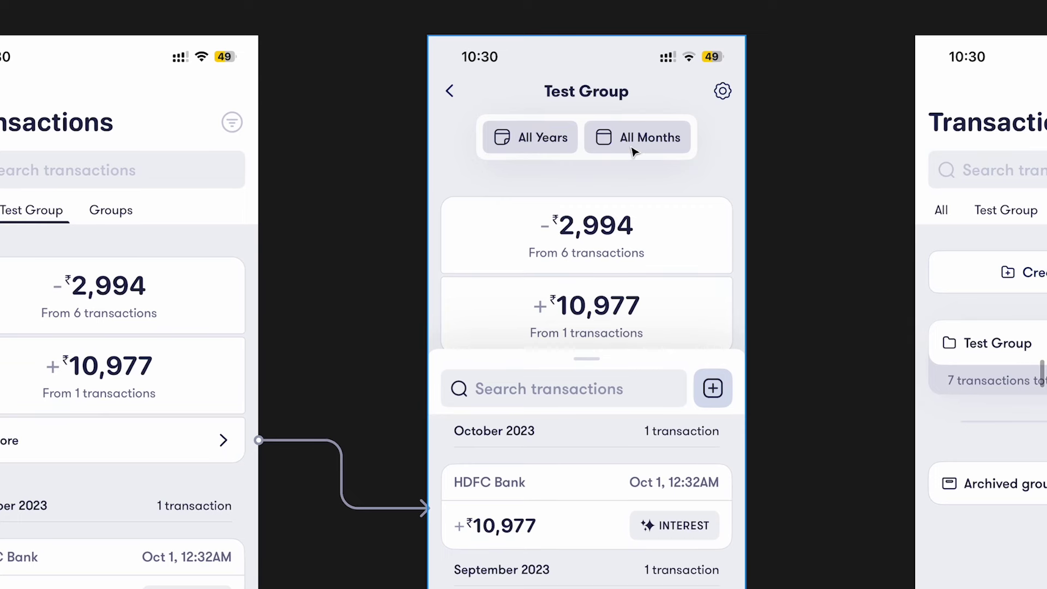
pyautogui.scroll(-3, 632, 151)
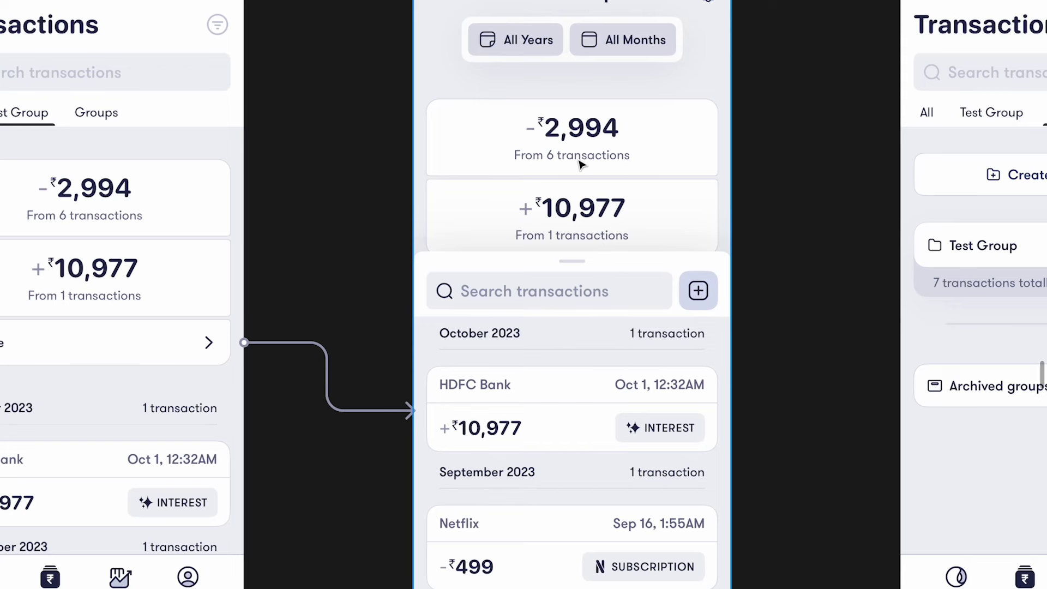
pyautogui.scroll(-3, 581, 163)
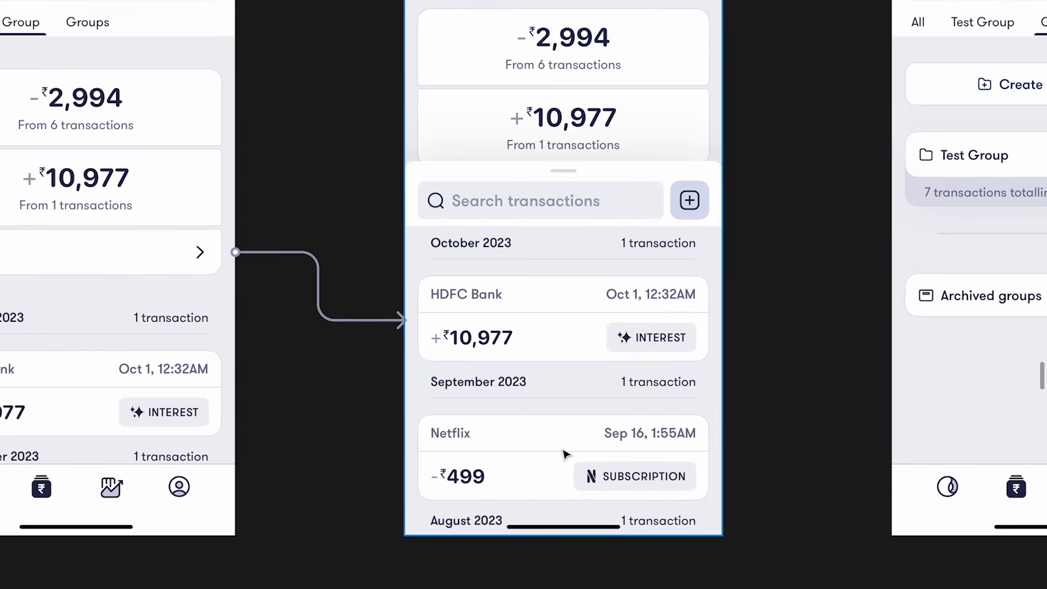
pyautogui.scroll(5, 566, 454)
pyautogui.scroll(-5, 566, 454)
pyautogui.scroll(5, 566, 453)
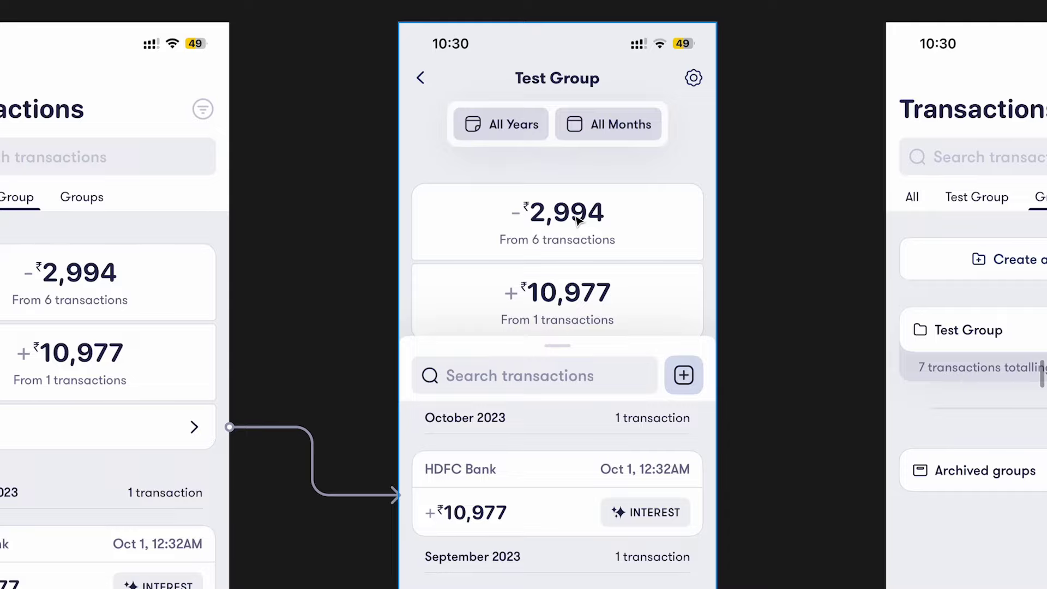
pyautogui.scroll(-2, 577, 220)
pyautogui.scroll(-4, 576, 220)
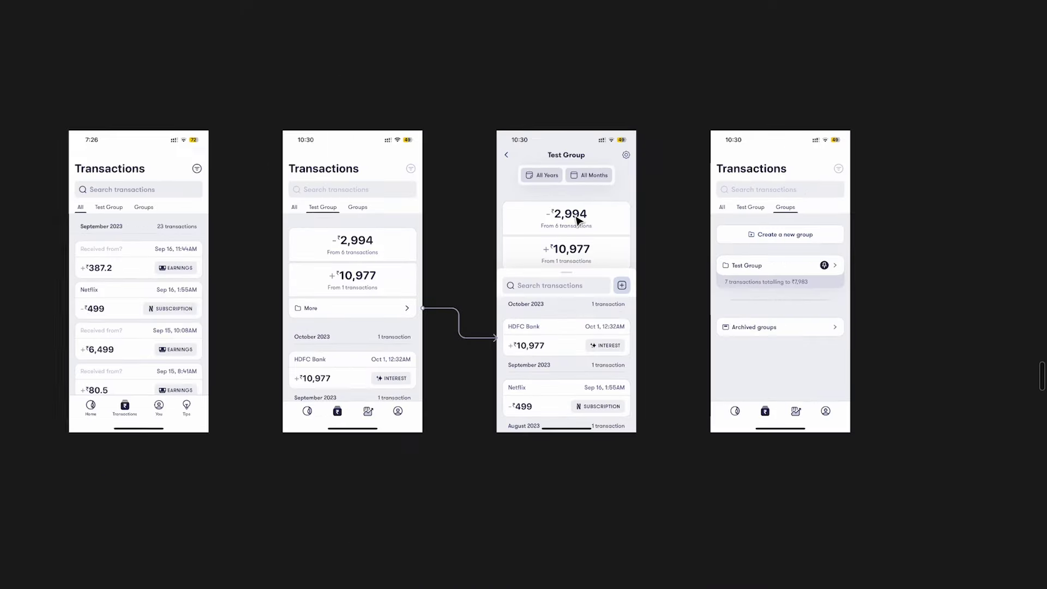
pyautogui.hscroll(15, 577, 220)
# Step: Pan to the redesign's Incomes and Expenses cards and its Sep 2023 entries like Netflix ₹499
pyautogui.scroll(4, 576, 220)
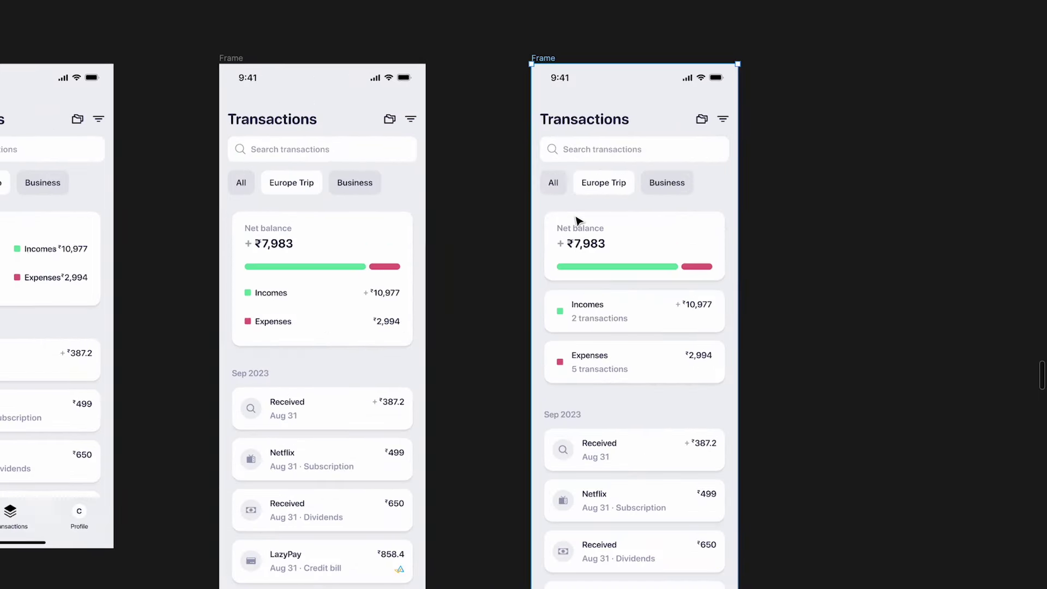
pyautogui.scroll(3, 576, 220)
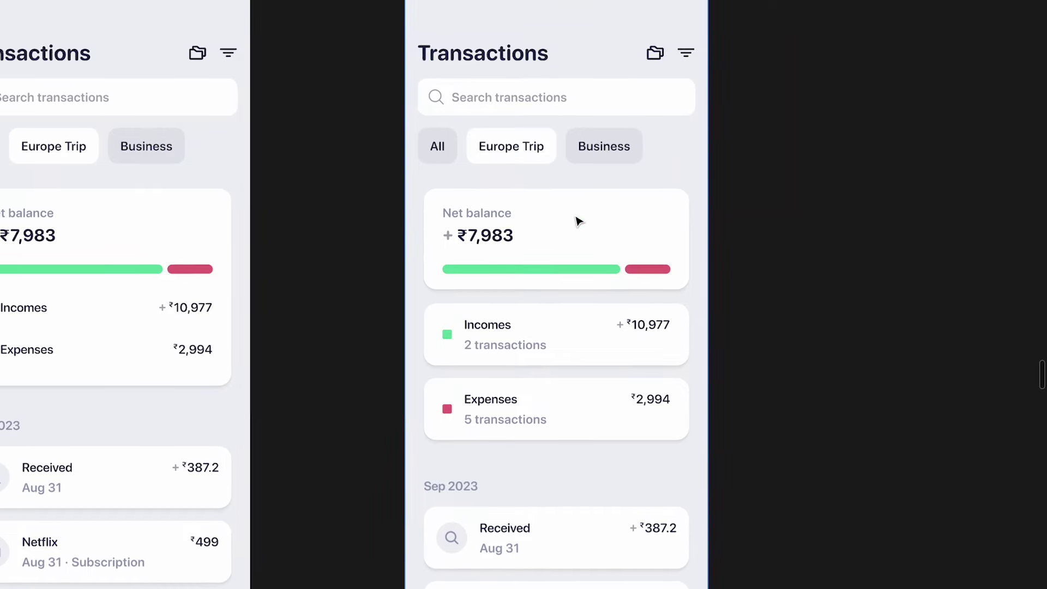
pyautogui.scroll(-3, 578, 219)
pyautogui.hscroll(-3, 578, 220)
pyautogui.hscroll(3, 577, 221)
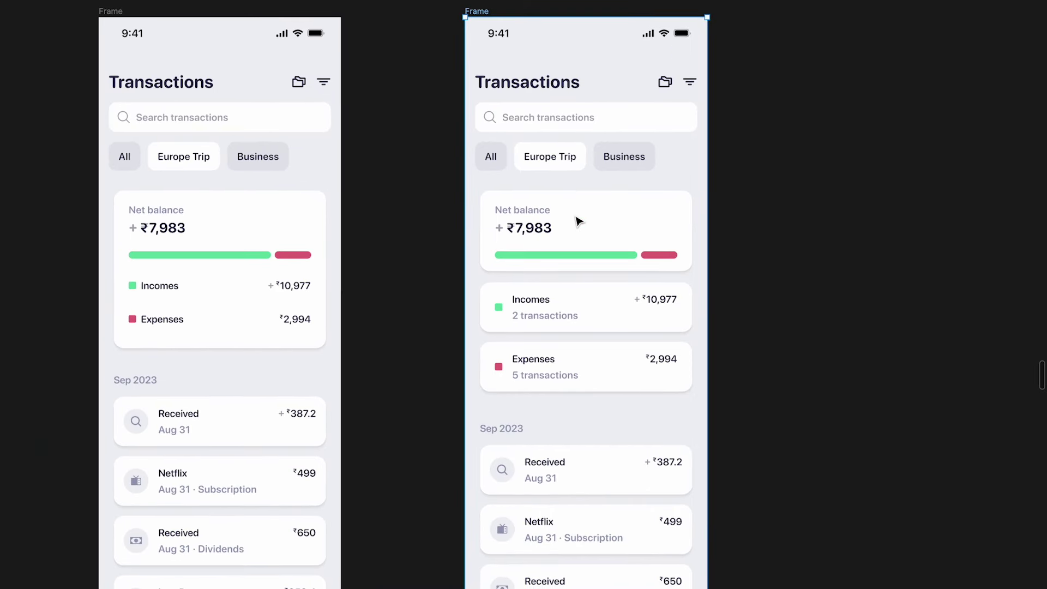
pyautogui.scroll(3, 592, 250)
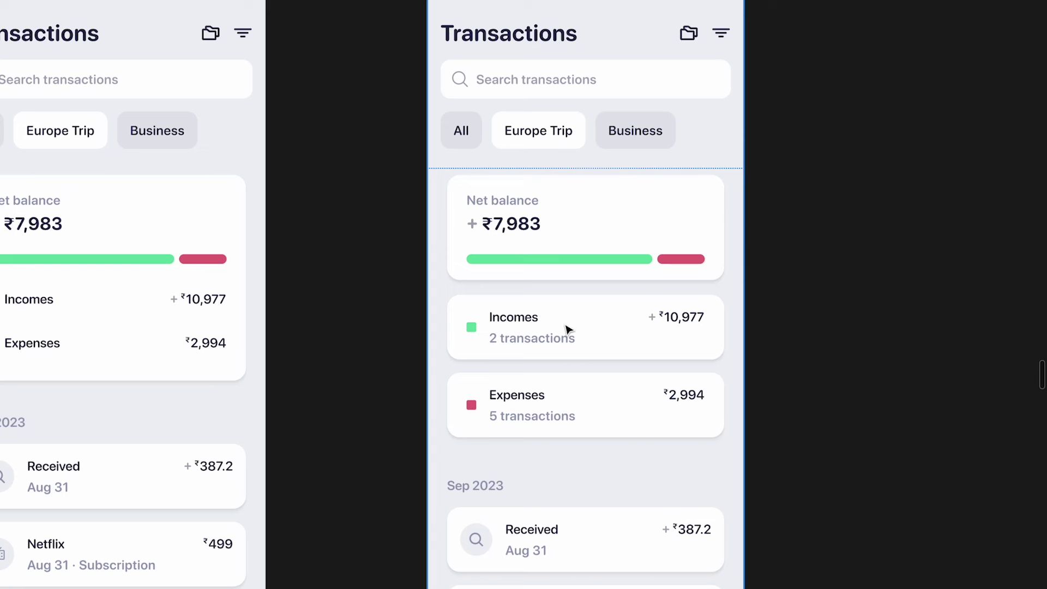
pyautogui.scroll(3, 591, 436)
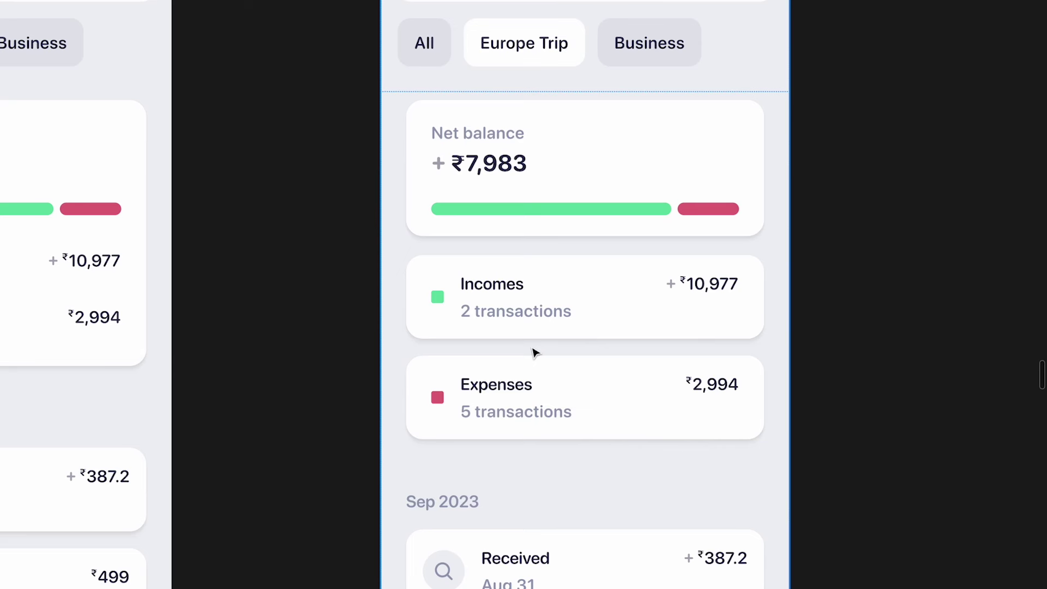
pyautogui.scroll(5, 534, 353)
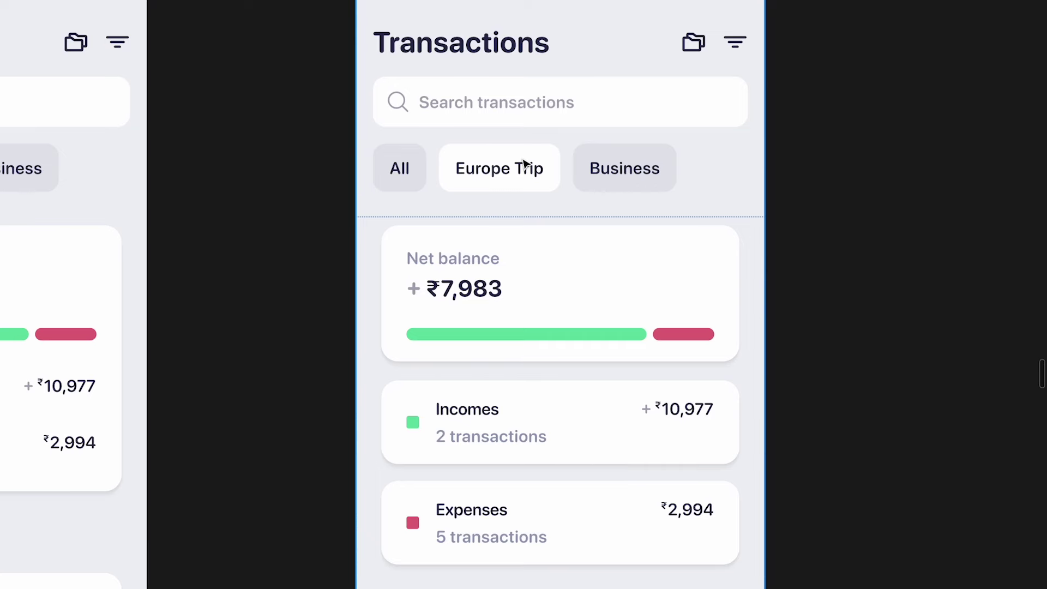
pyautogui.scroll(-3, 525, 163)
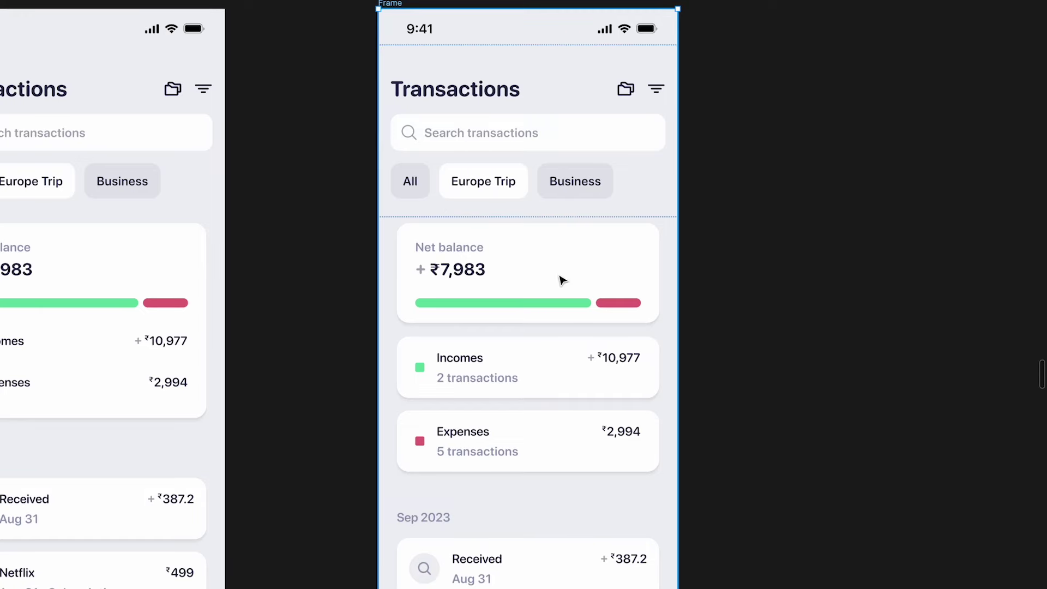
pyautogui.scroll(-3, 575, 361)
pyautogui.hscroll(8, 575, 360)
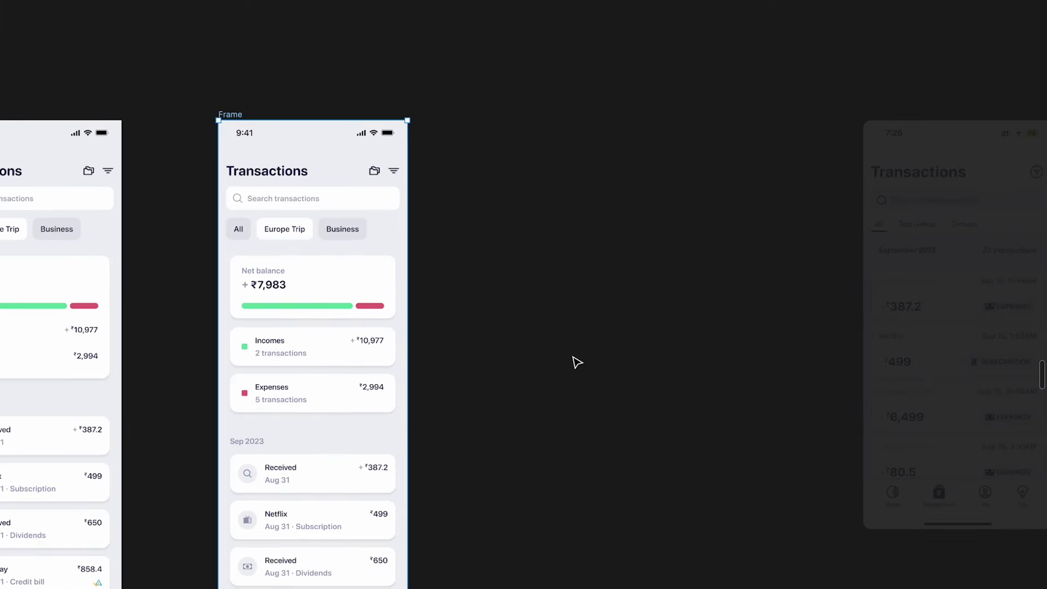
pyautogui.hscroll(5, 575, 360)
pyautogui.click(498, 210)
pyautogui.keyDown('shift'); pyautogui.click(649, 109); pyautogui.keyUp('shift')
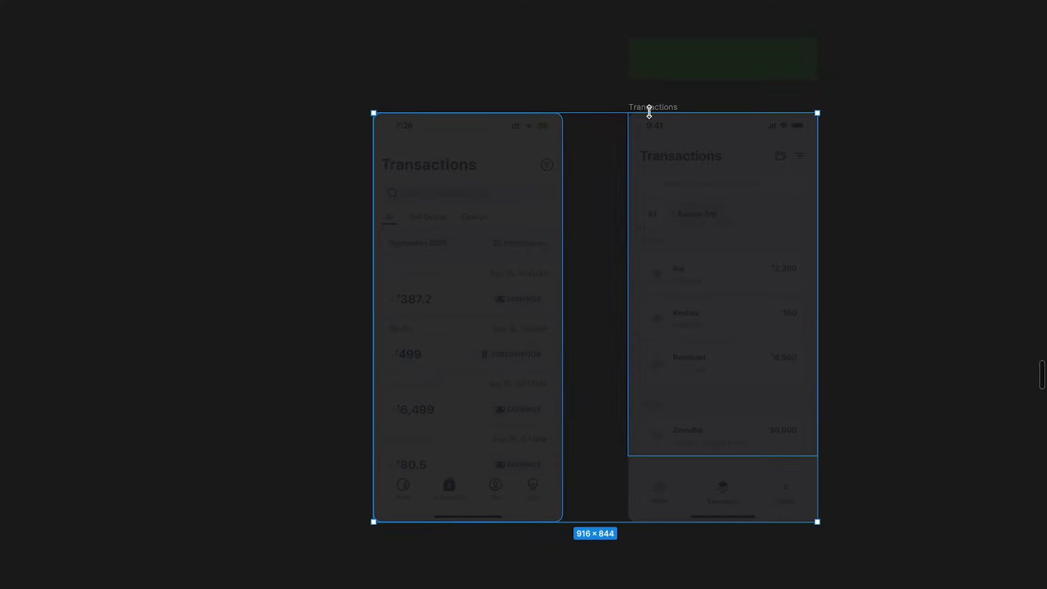
pyautogui.click(705, 89)
pyautogui.click(663, 110)
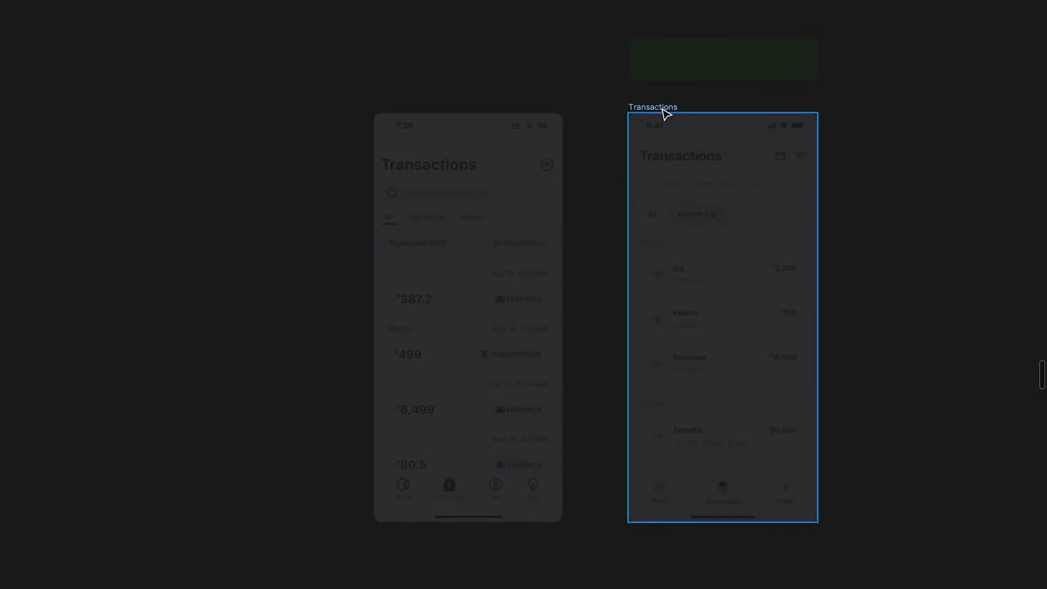
pyautogui.keyDown('shift'); pyautogui.click(521, 128); pyautogui.keyUp('shift')
pyautogui.click(754, 74)
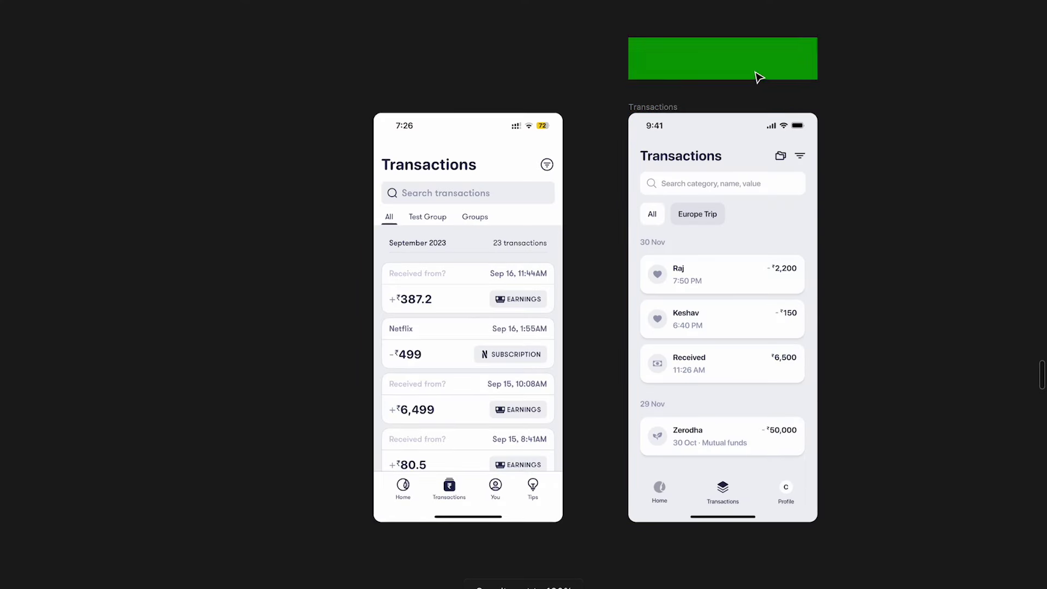
pyautogui.scroll(3, 766, 207)
pyautogui.scroll(5, 717, 198)
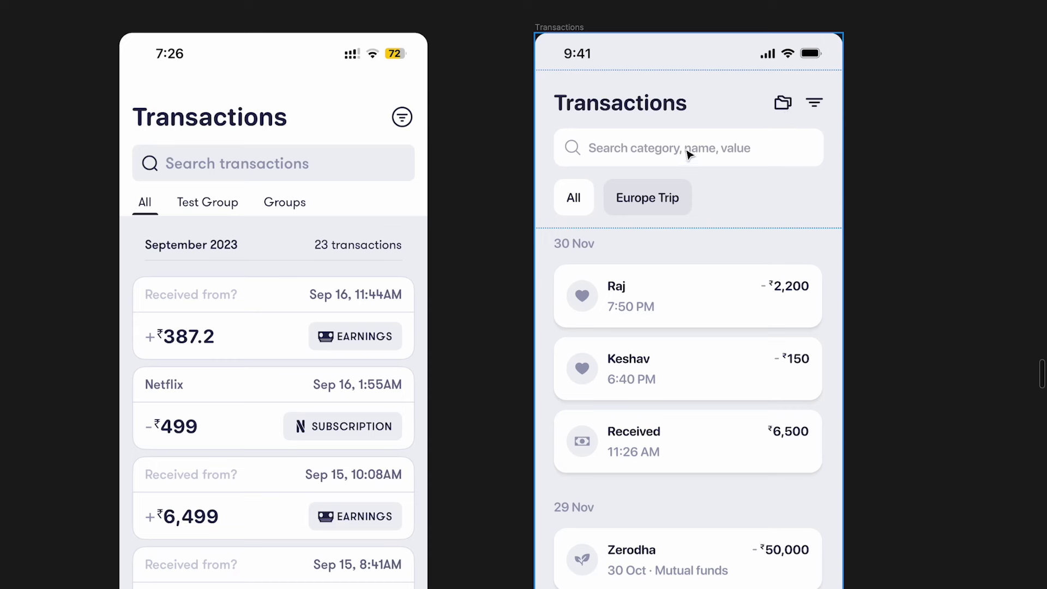
pyautogui.scroll(-2, 677, 342)
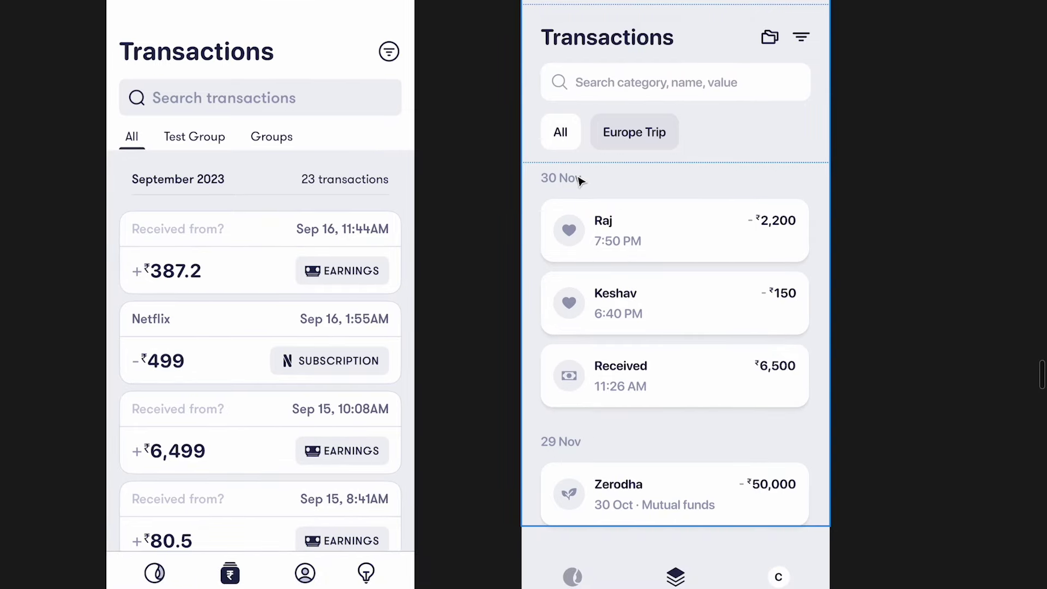
pyautogui.scroll(1, 626, 435)
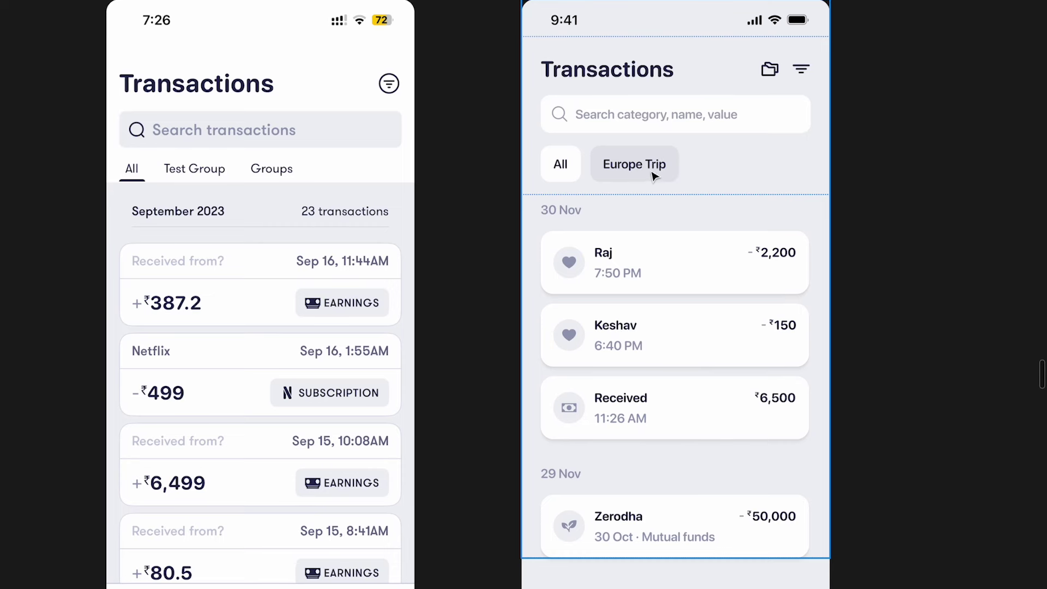
pyautogui.scroll(-2, 656, 173)
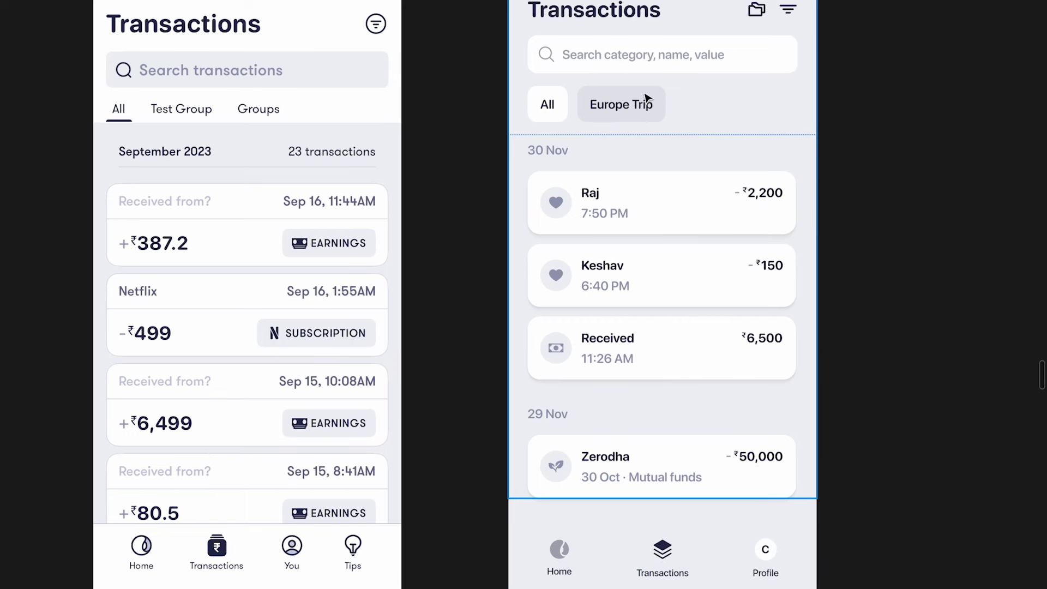
pyautogui.scroll(1, 663, 115)
pyautogui.hscroll(2, 663, 114)
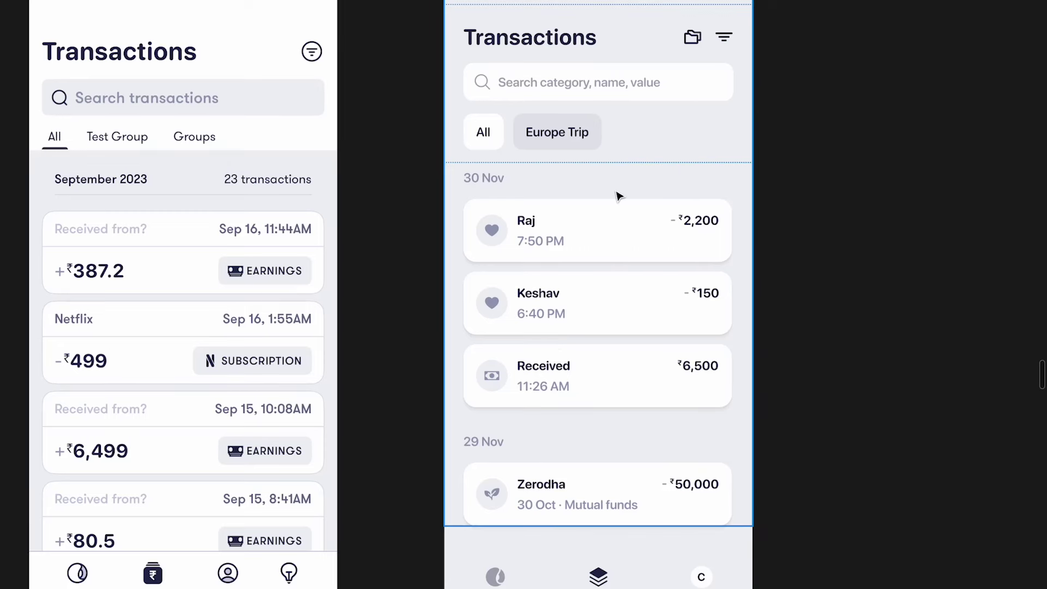
# Step: Pan the Figma canvas left before moving to the Mobbin gallery
pyautogui.hscroll(-5, 616, 201)
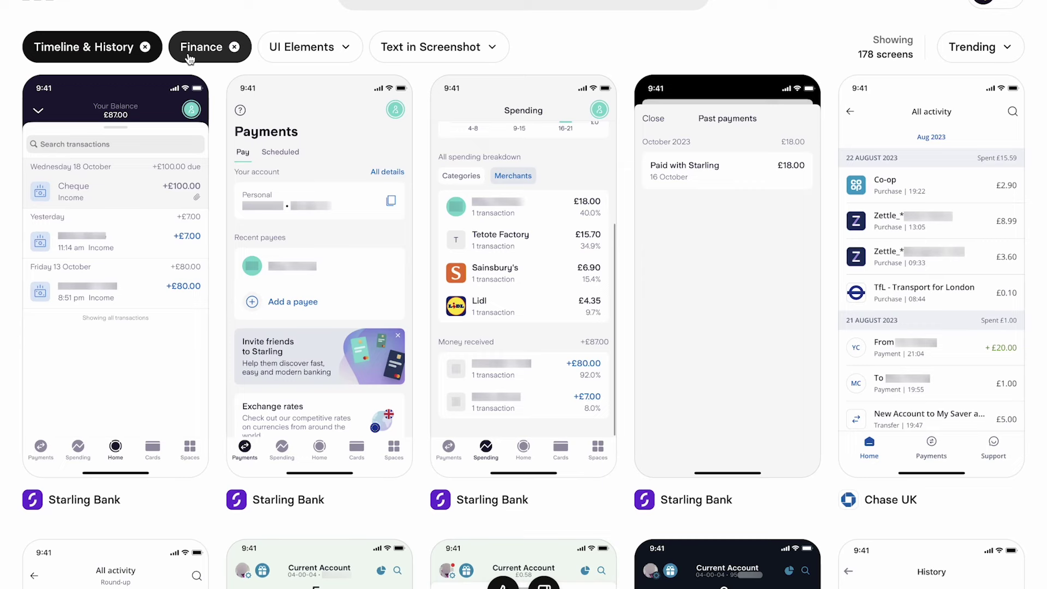
pyautogui.moveTo(112, 239)
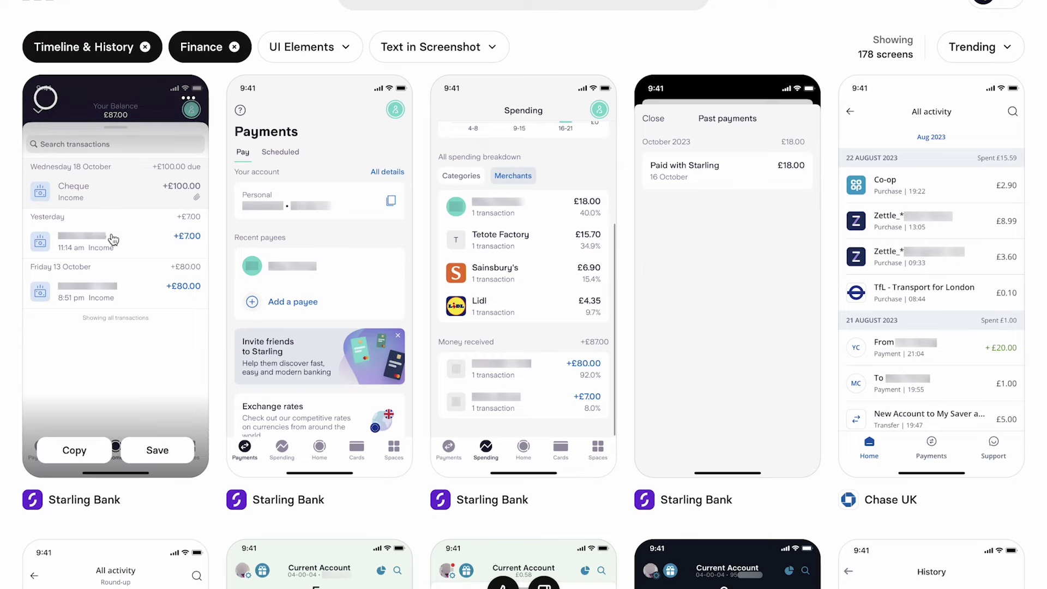
pyautogui.click(120, 146)
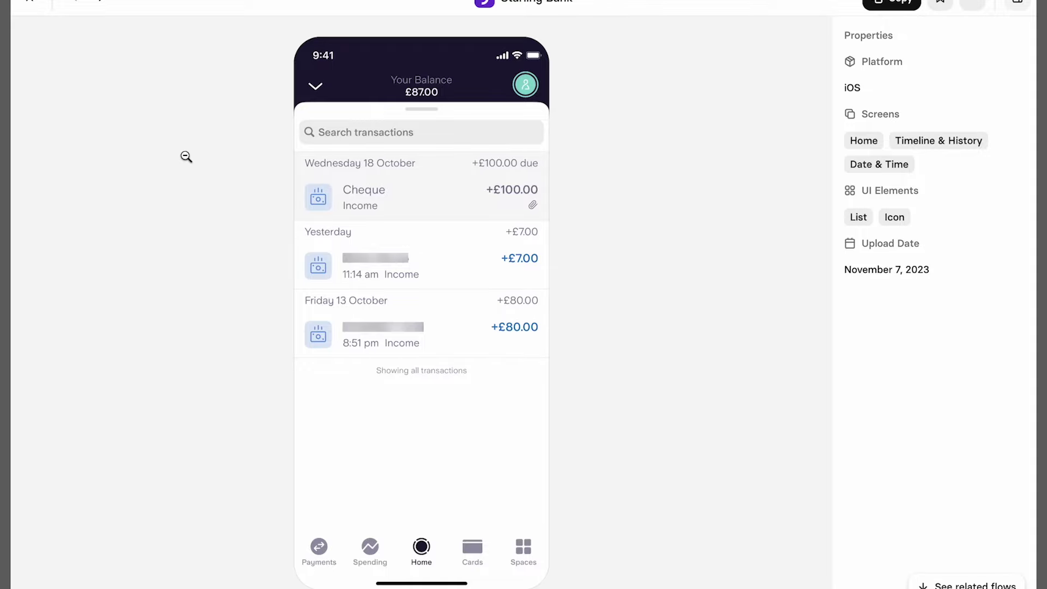
pyautogui.click(31, 4)
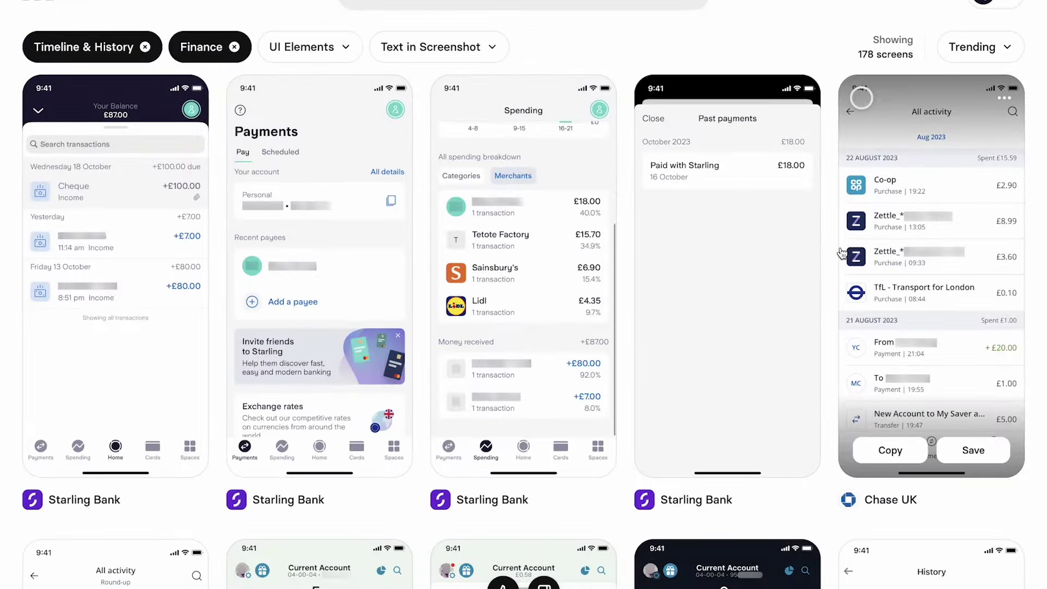
pyautogui.click(907, 216)
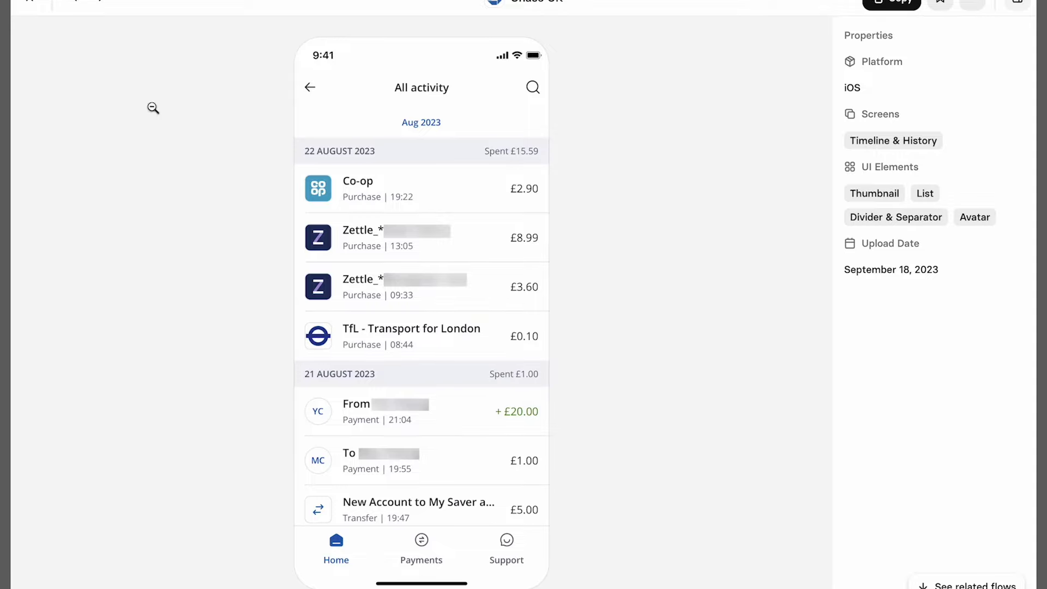
pyautogui.click(30, 2)
# Step: Scroll through the Neo Financial timeline and history screens, previewing cards
pyautogui.scroll(-5, 396, 271)
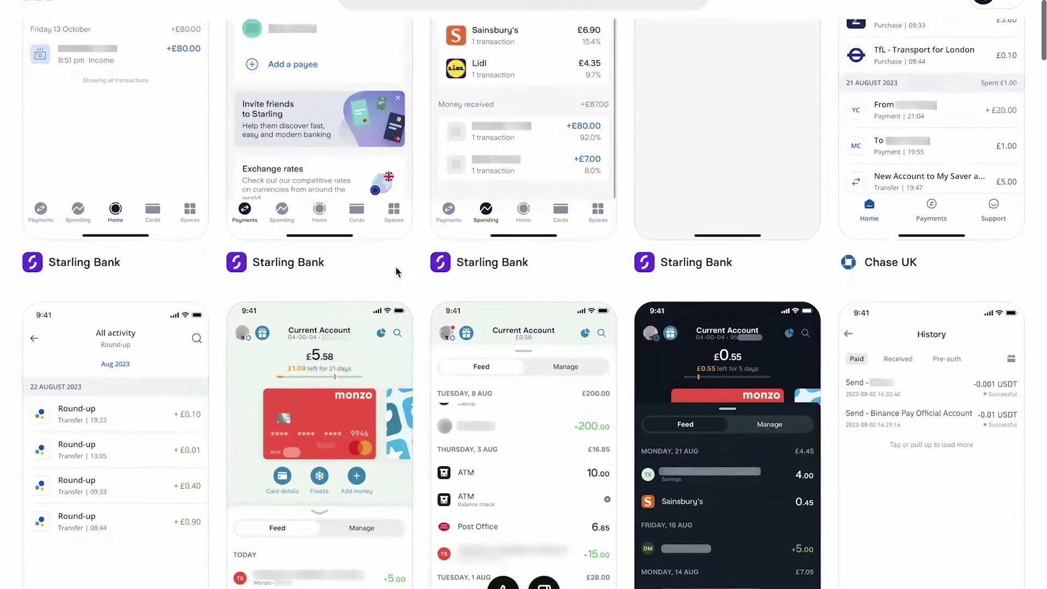
pyautogui.scroll(-4, 396, 272)
pyautogui.scroll(-1, 423, 352)
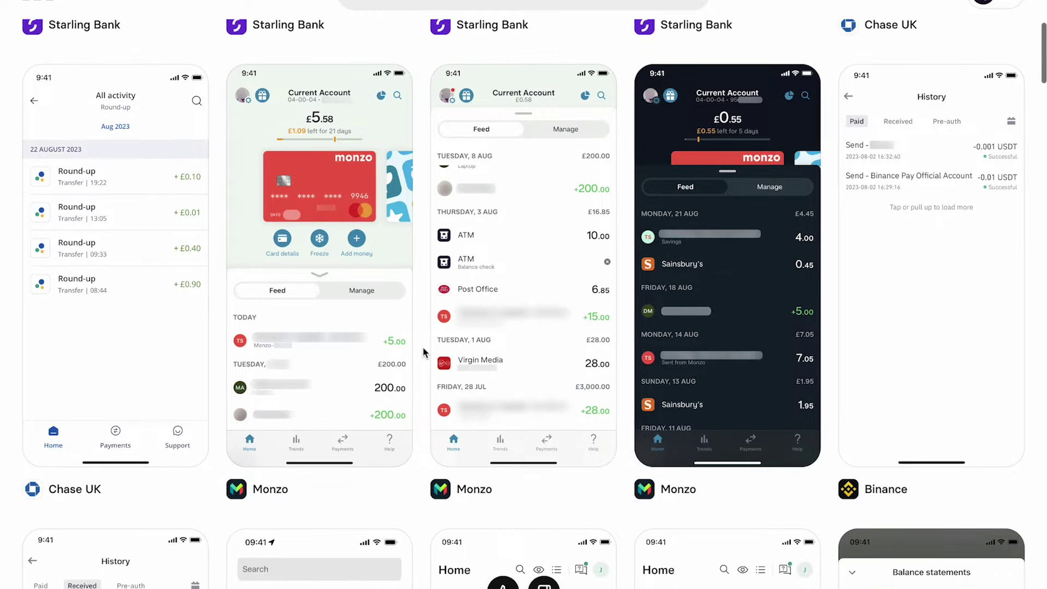
pyautogui.moveTo(248, 327)
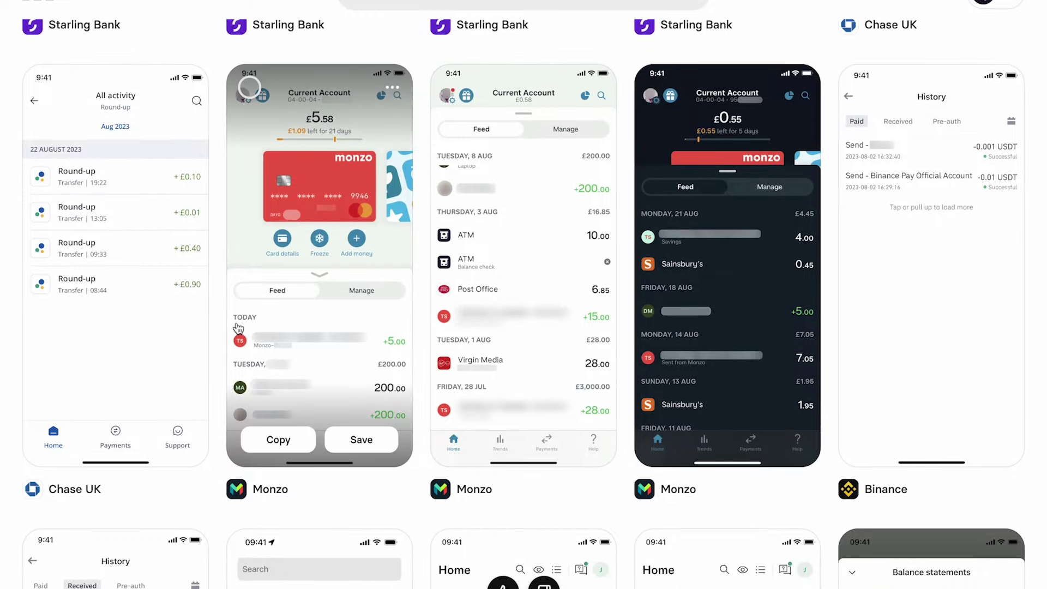
pyautogui.moveTo(469, 231)
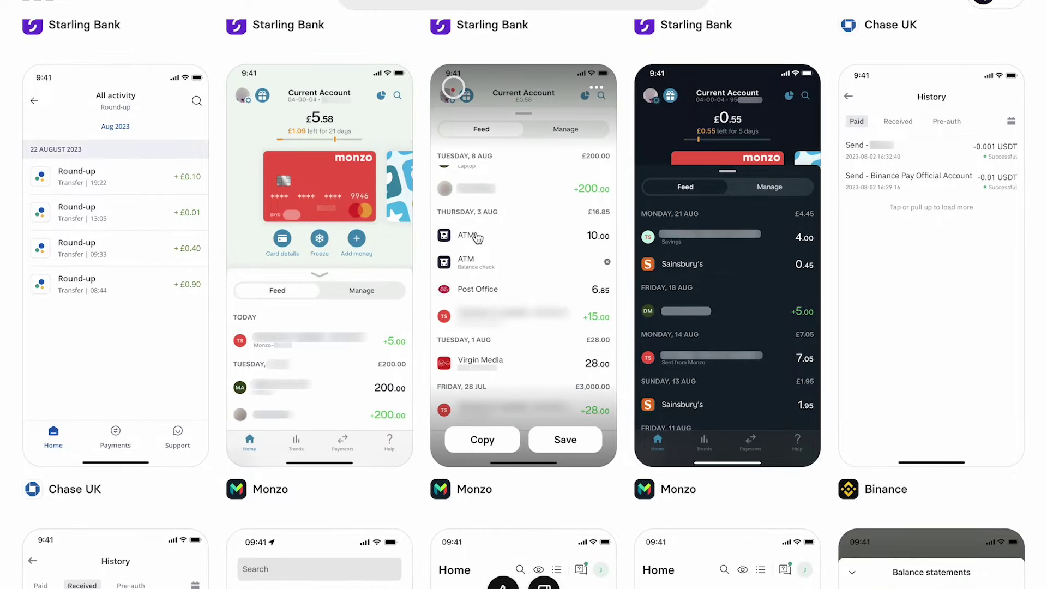
pyautogui.scroll(-12, 621, 330)
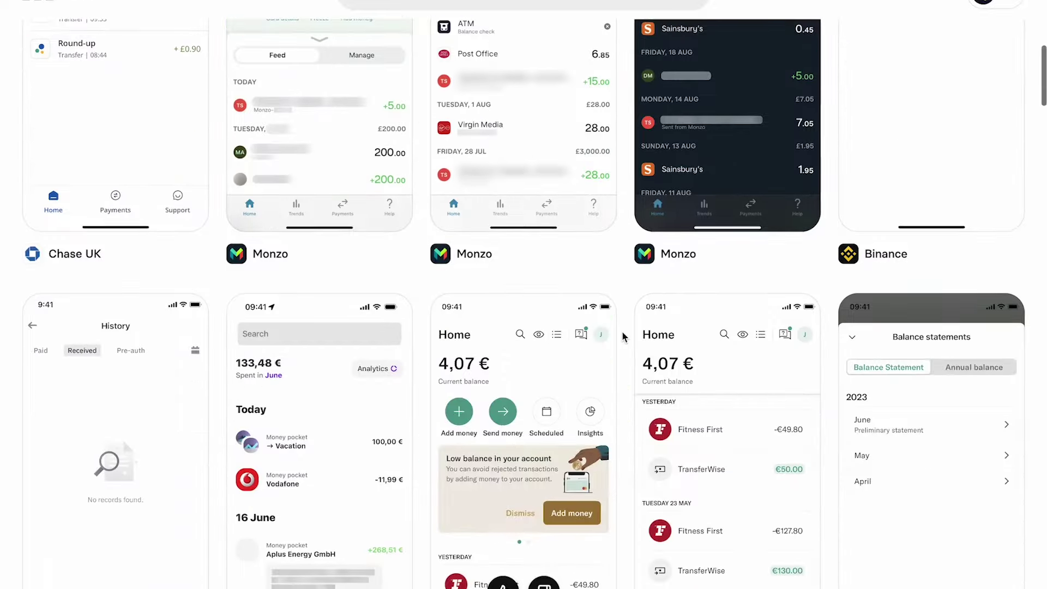
pyautogui.scroll(3, 621, 337)
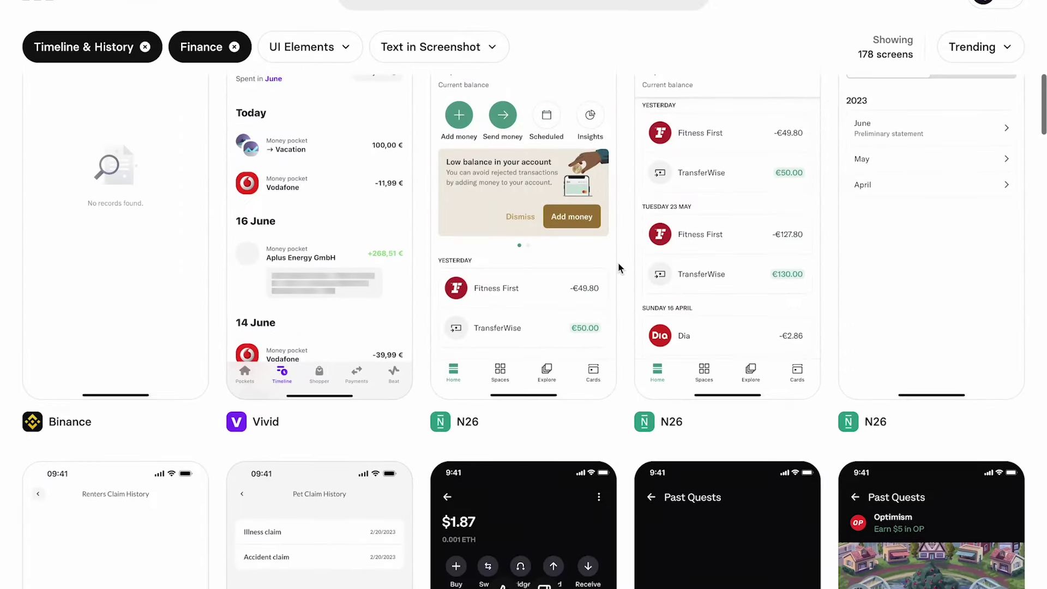
pyautogui.moveTo(671, 194)
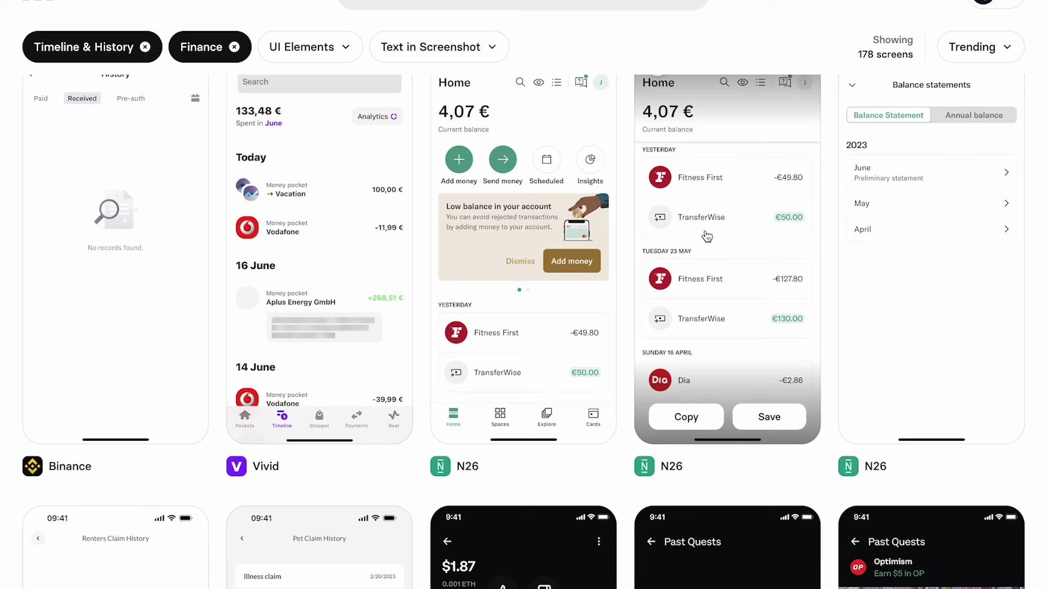
pyautogui.scroll(-8, 707, 236)
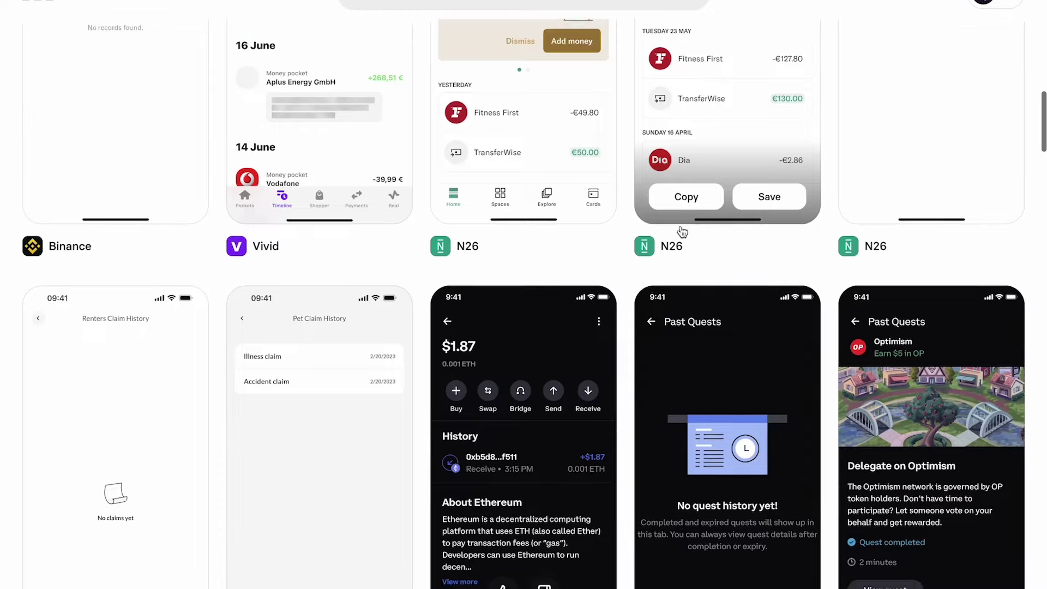
pyautogui.scroll(-2, 638, 265)
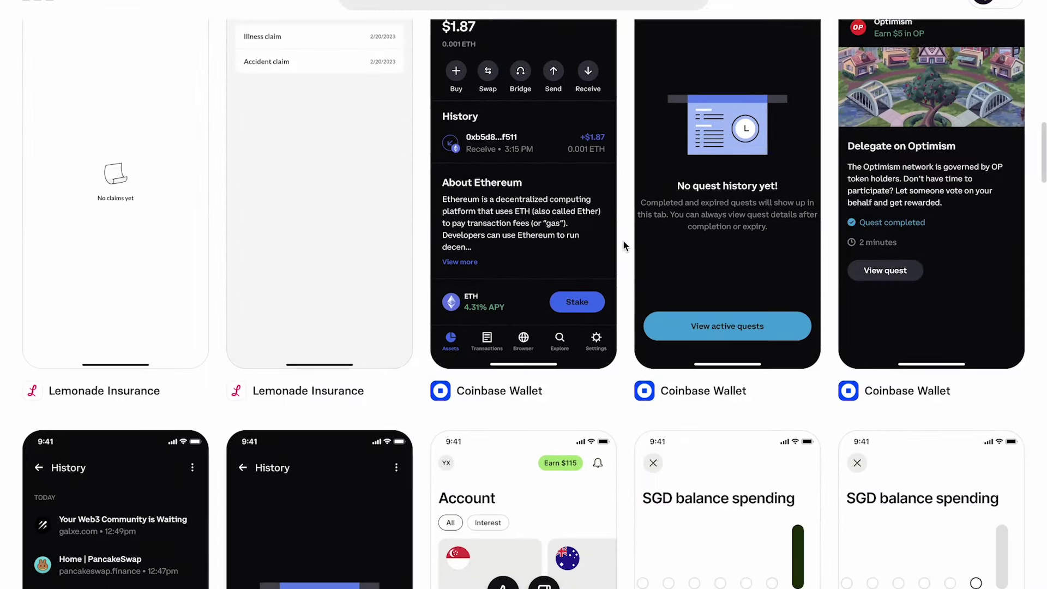
pyautogui.scroll(-11, 625, 246)
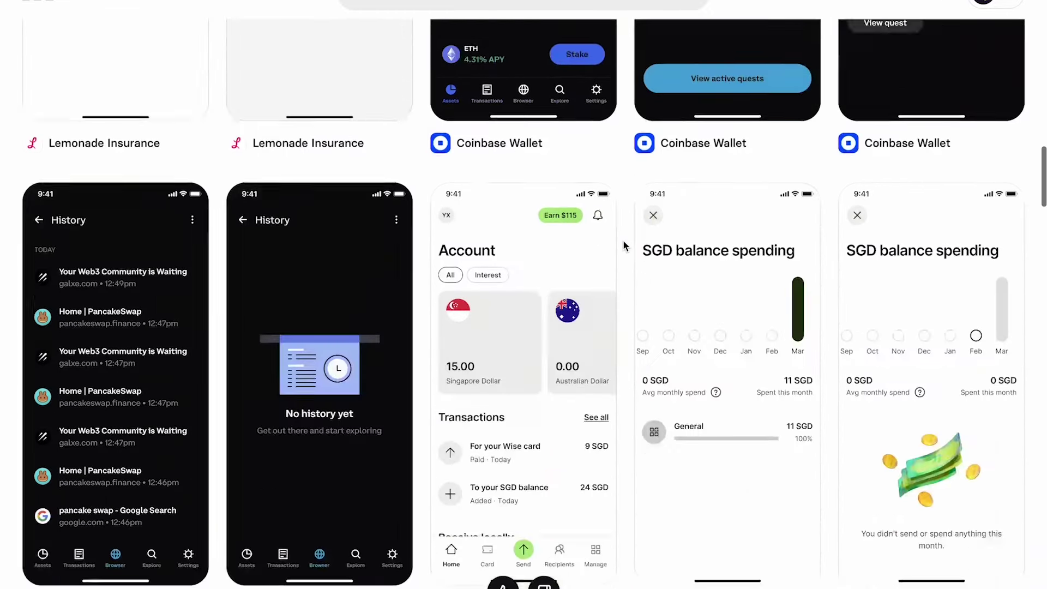
pyautogui.scroll(-3, 622, 245)
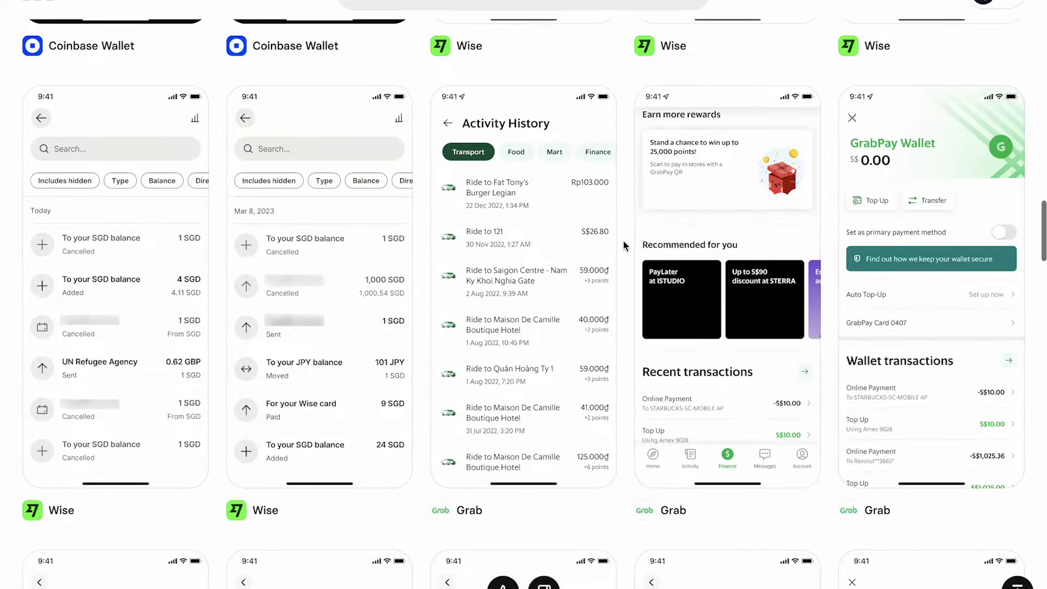
pyautogui.moveTo(163, 224)
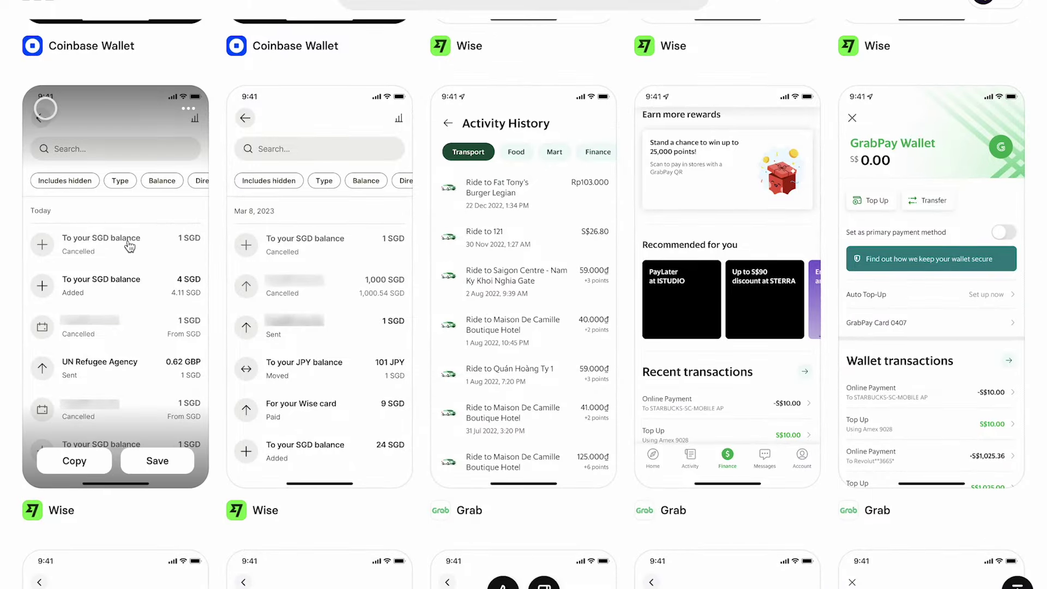
pyautogui.moveTo(255, 226)
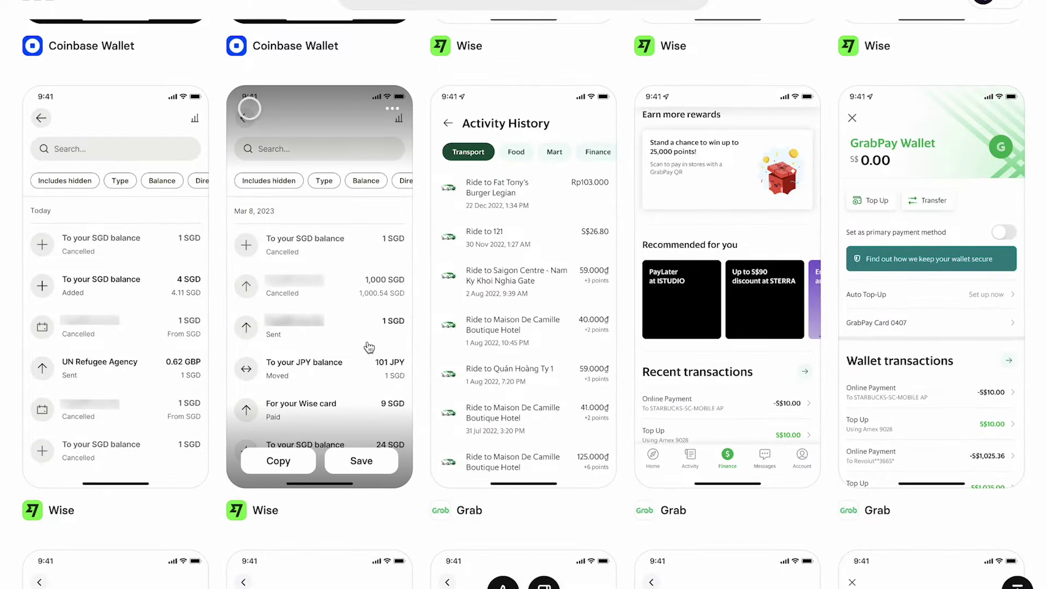
# Step: Continue to the Wise GBP, VND and JPY screens and the Revolut Transactions list
pyautogui.scroll(-4, 636, 508)
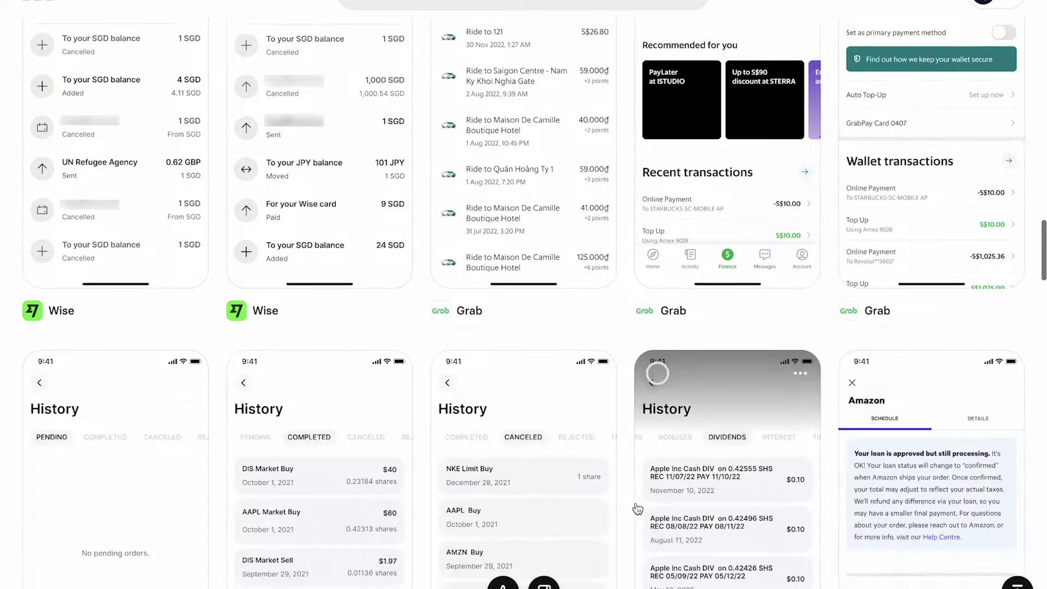
pyautogui.scroll(2, 637, 508)
pyautogui.scroll(3, 637, 508)
pyautogui.scroll(-15, 635, 491)
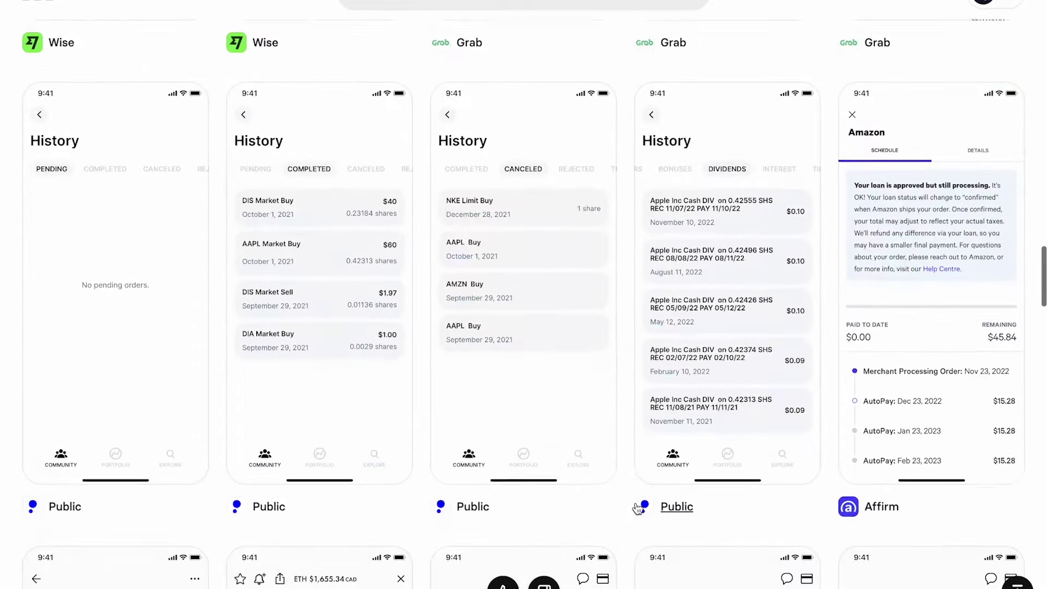
pyautogui.scroll(-6, 633, 456)
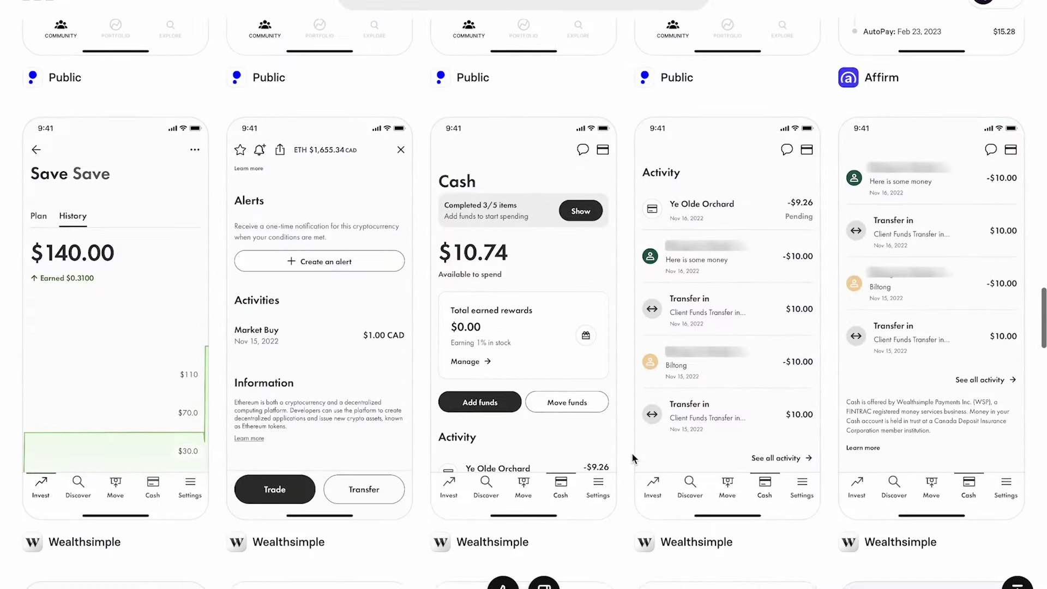
pyautogui.scroll(-8, 633, 458)
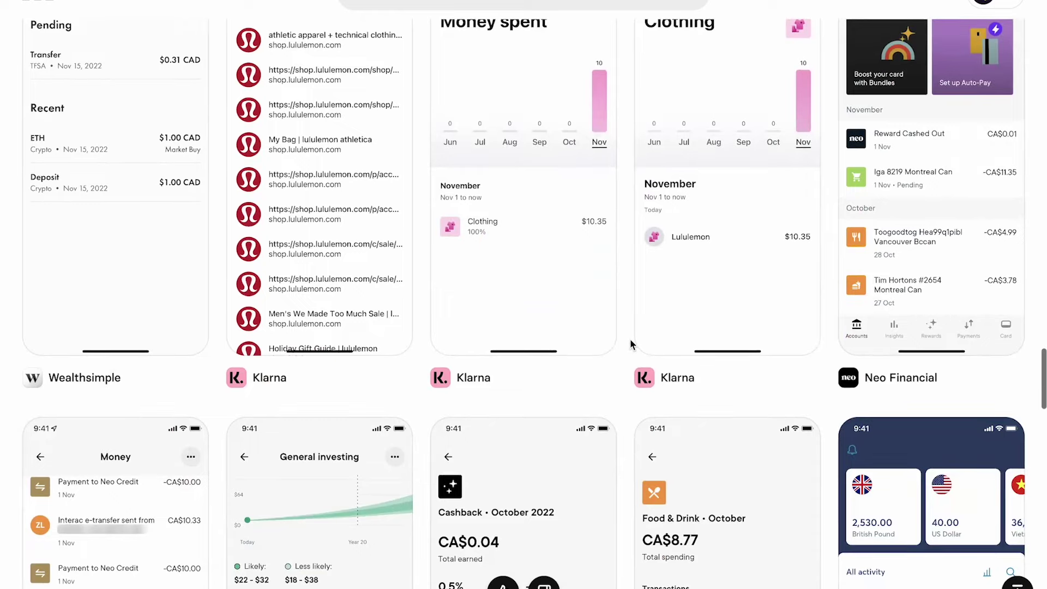
pyautogui.scroll(2, 630, 344)
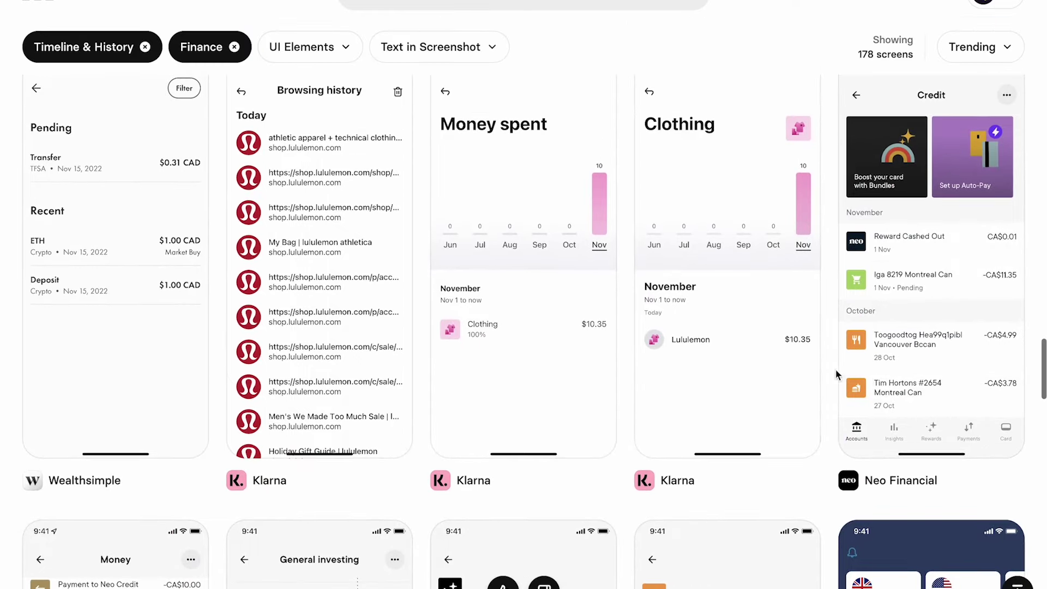
pyautogui.scroll(1, 830, 316)
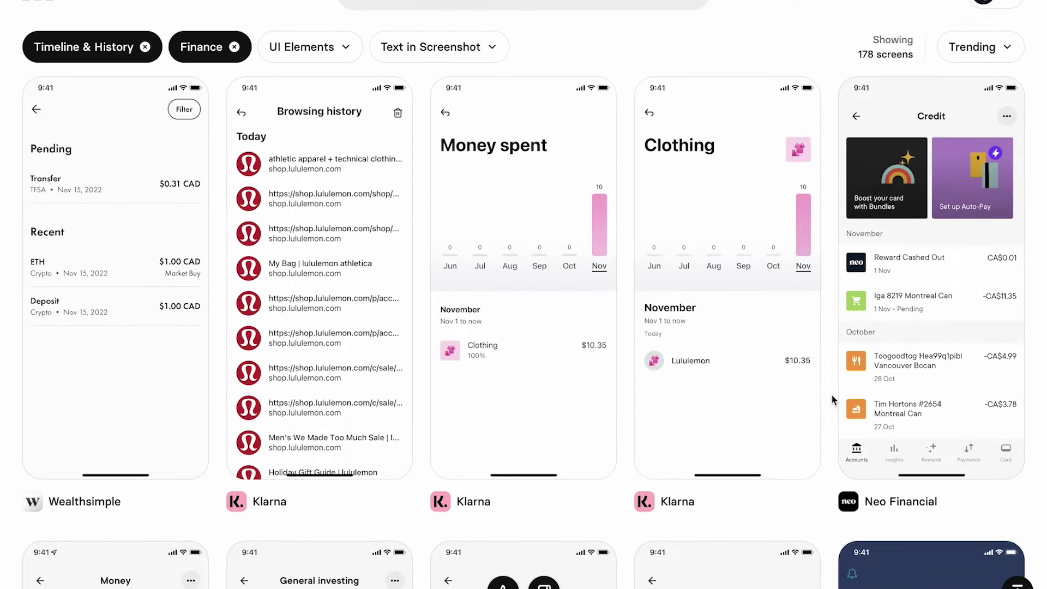
pyautogui.moveTo(879, 245)
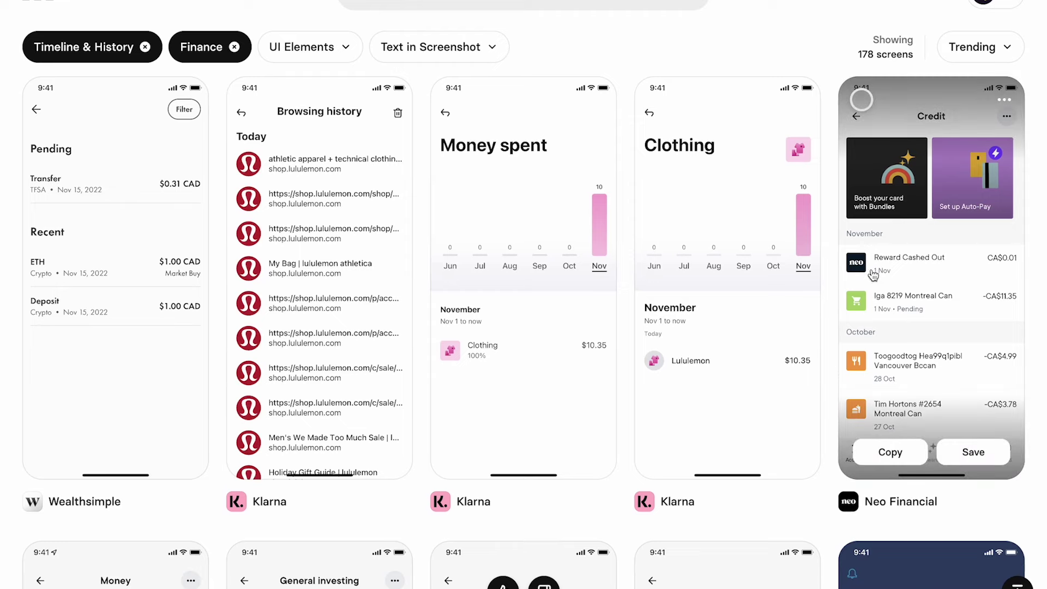
pyautogui.scroll(-8, 832, 295)
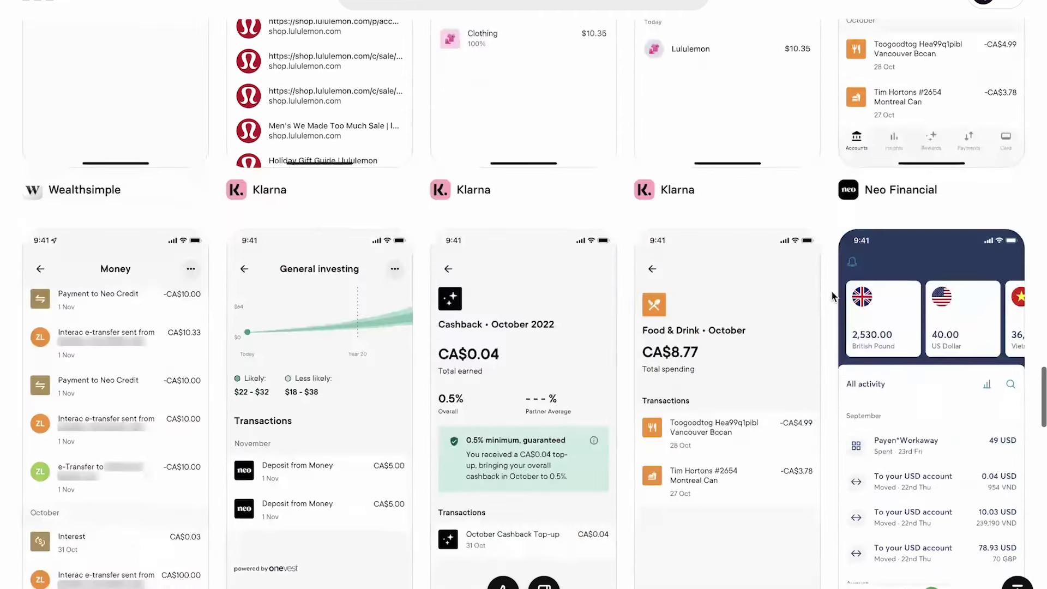
pyautogui.scroll(-1, 832, 296)
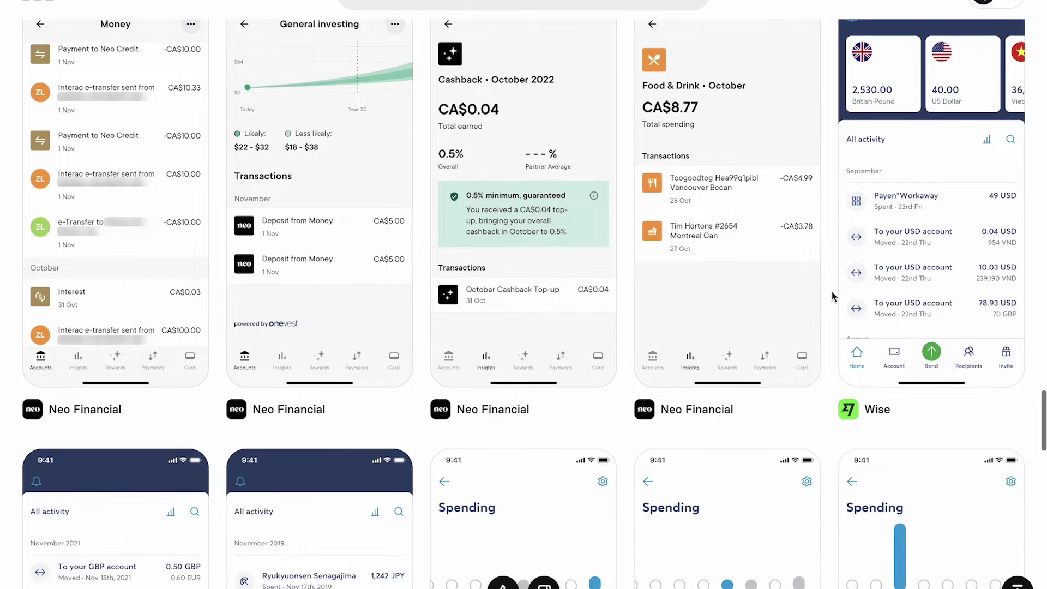
pyautogui.scroll(1, 832, 297)
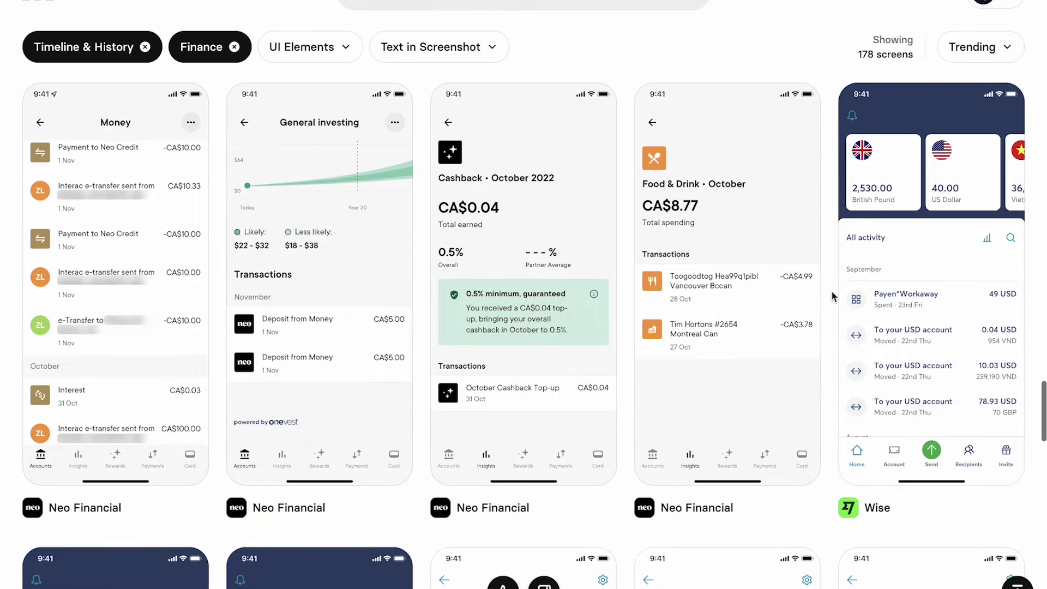
pyautogui.moveTo(920, 375)
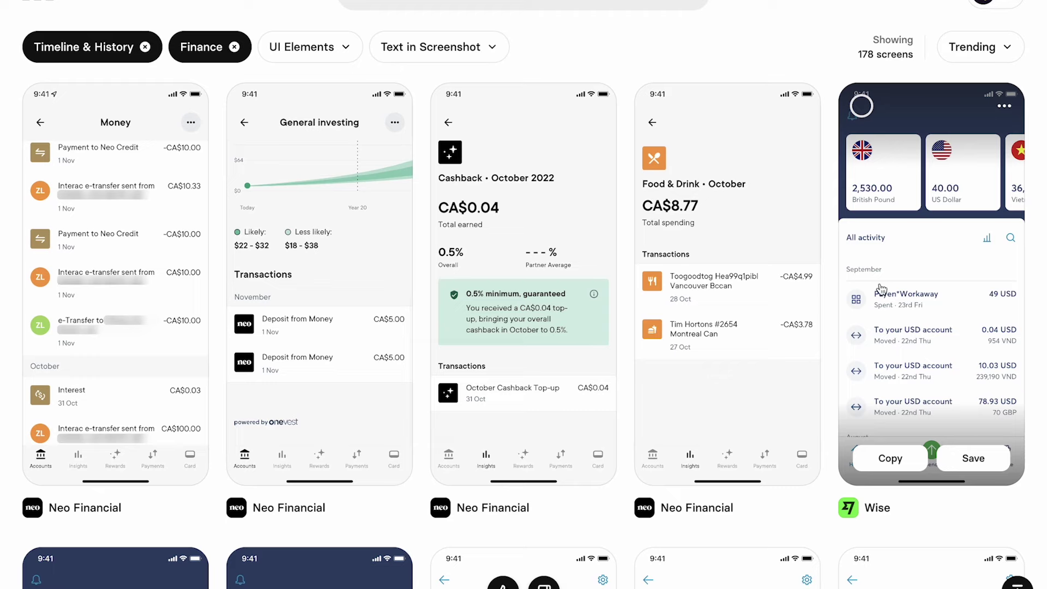
pyautogui.scroll(-15, 943, 330)
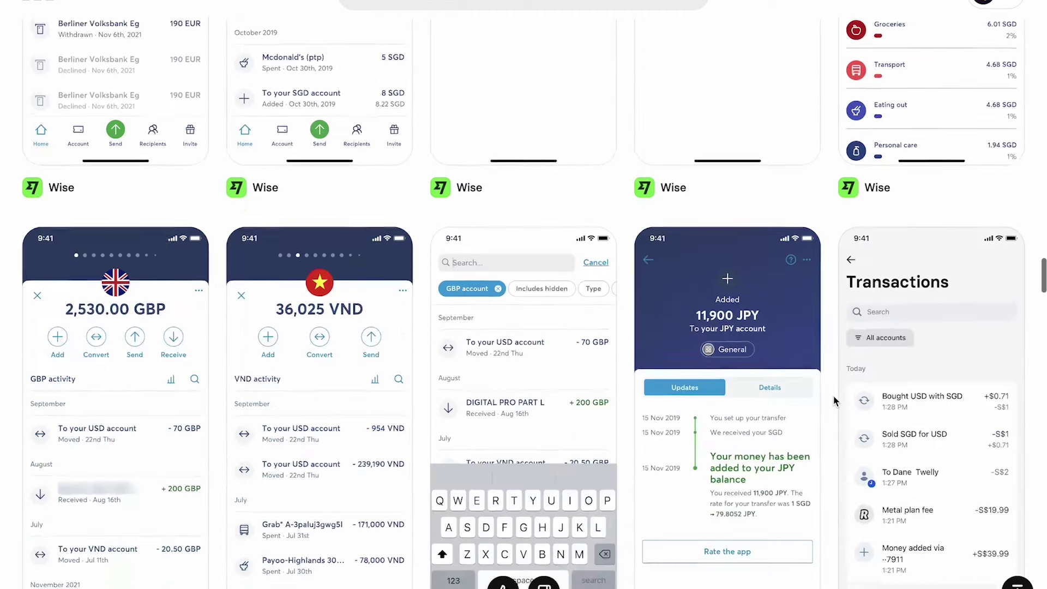
pyautogui.scroll(-1, 835, 402)
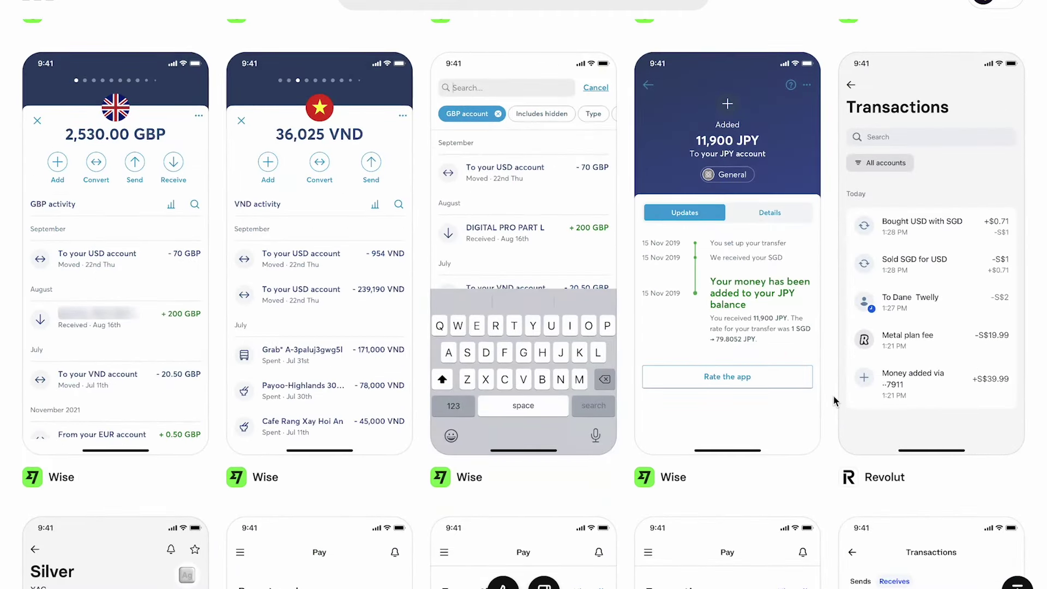
pyautogui.moveTo(864, 210)
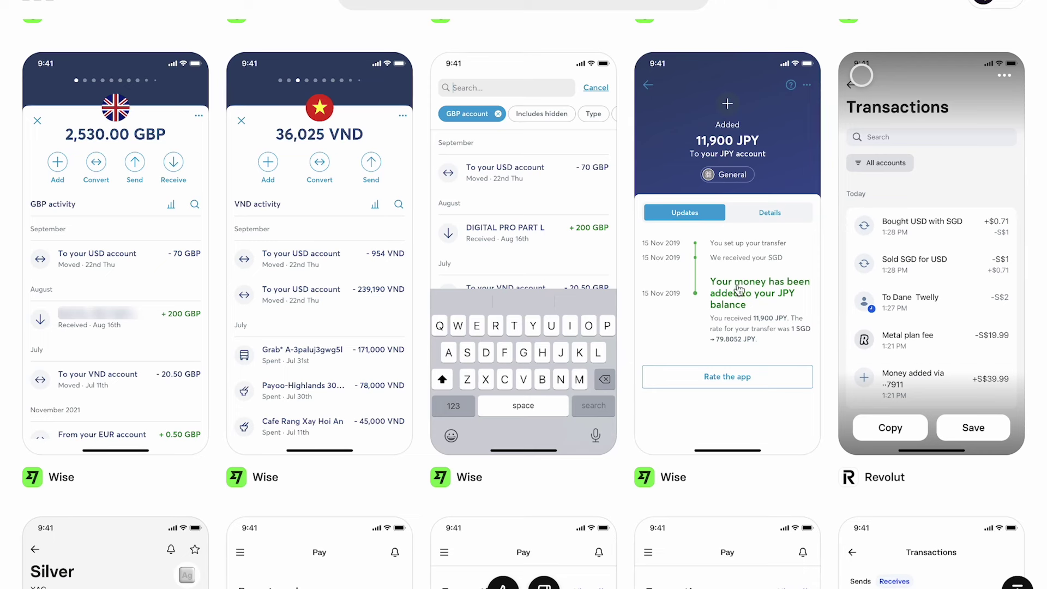
pyautogui.moveTo(376, 261)
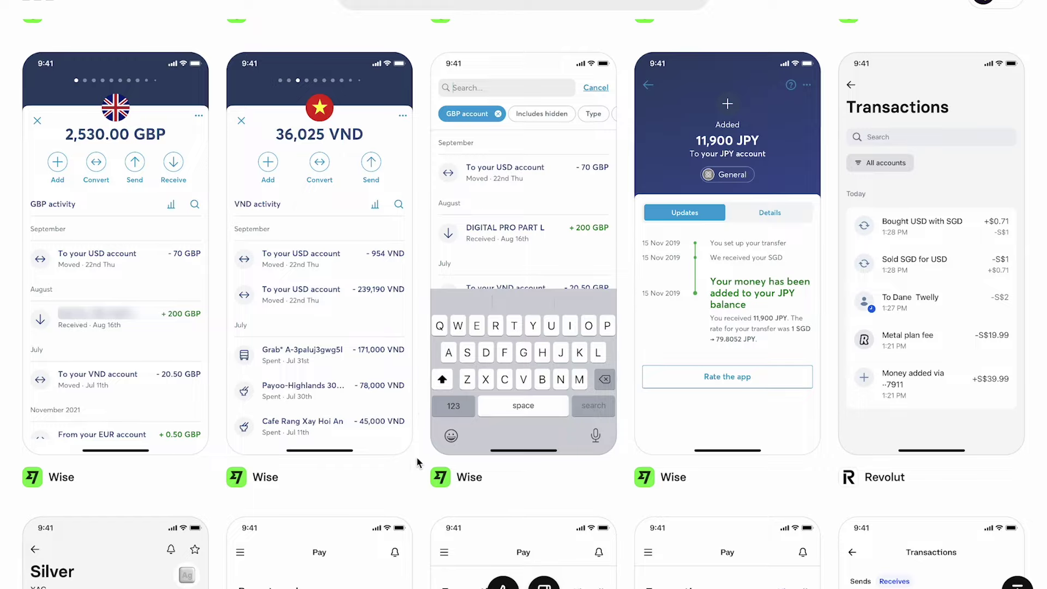
# Step: Scroll past Coinbase, Acorns, Afterpay and Digit to Copilot's tagged Transactions screens
pyautogui.scroll(-10, 423, 310)
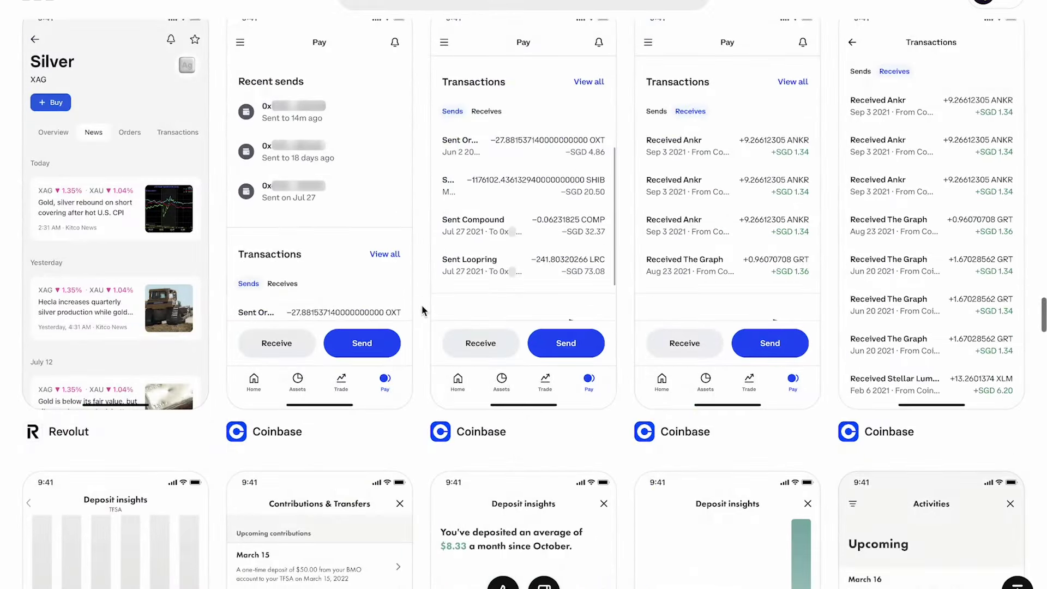
pyautogui.scroll(1, 417, 319)
pyautogui.scroll(-2, 417, 319)
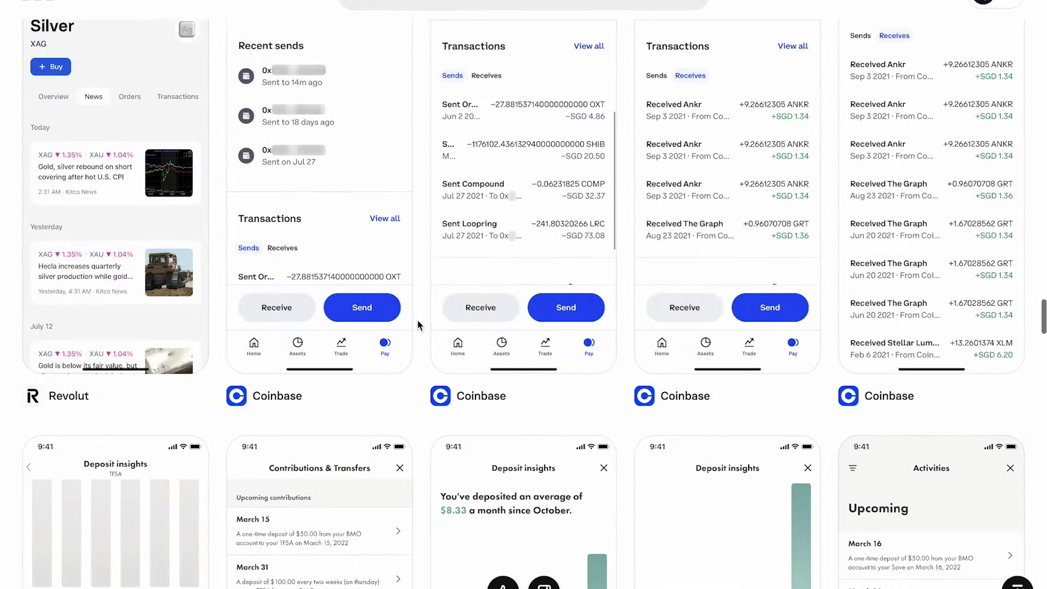
pyautogui.scroll(-9, 418, 325)
pyautogui.scroll(-6, 418, 325)
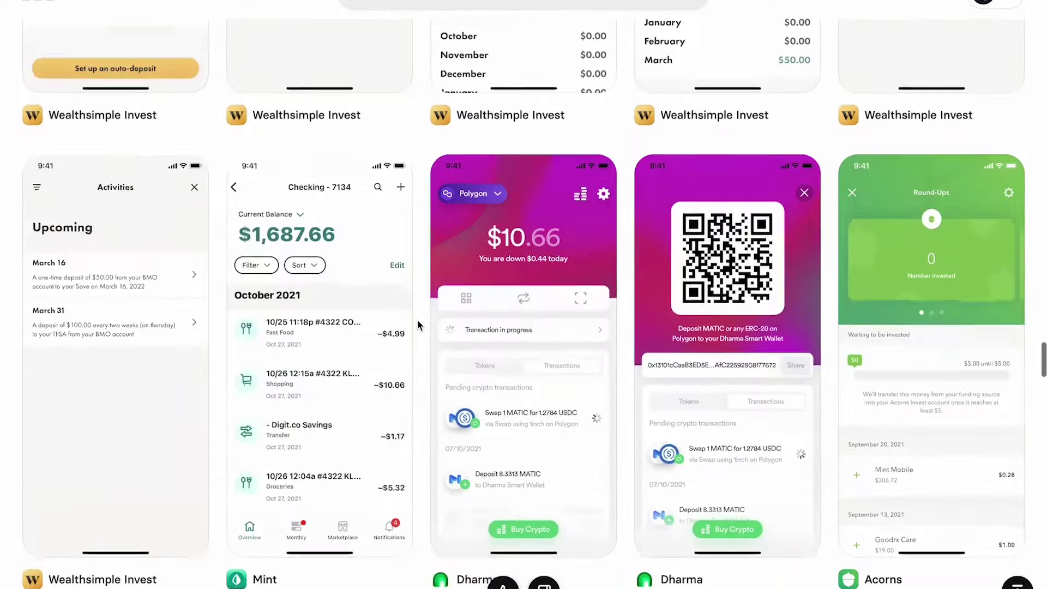
pyautogui.scroll(-17, 418, 325)
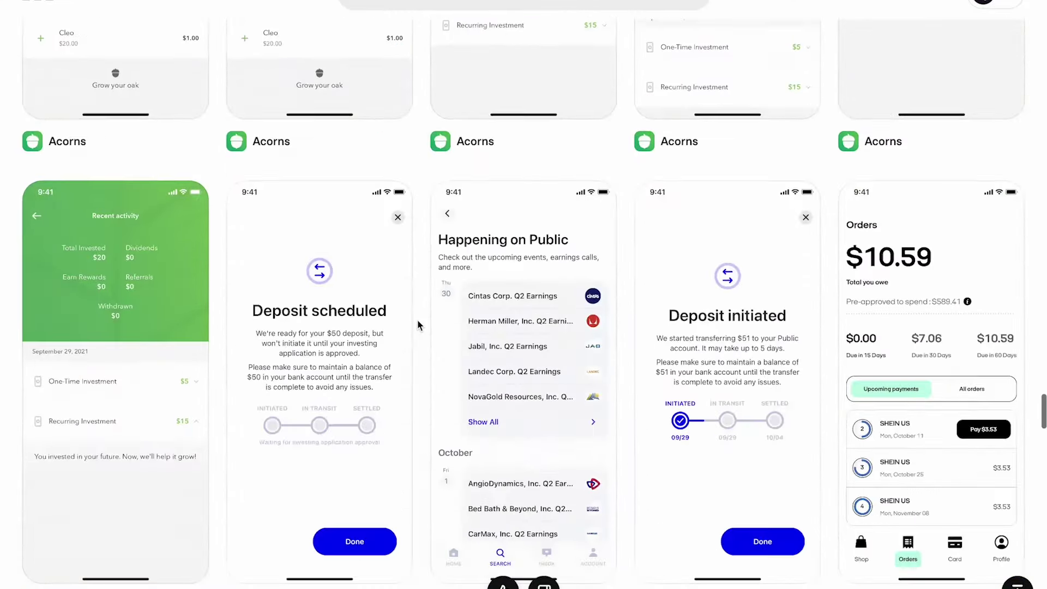
pyautogui.scroll(-13, 417, 326)
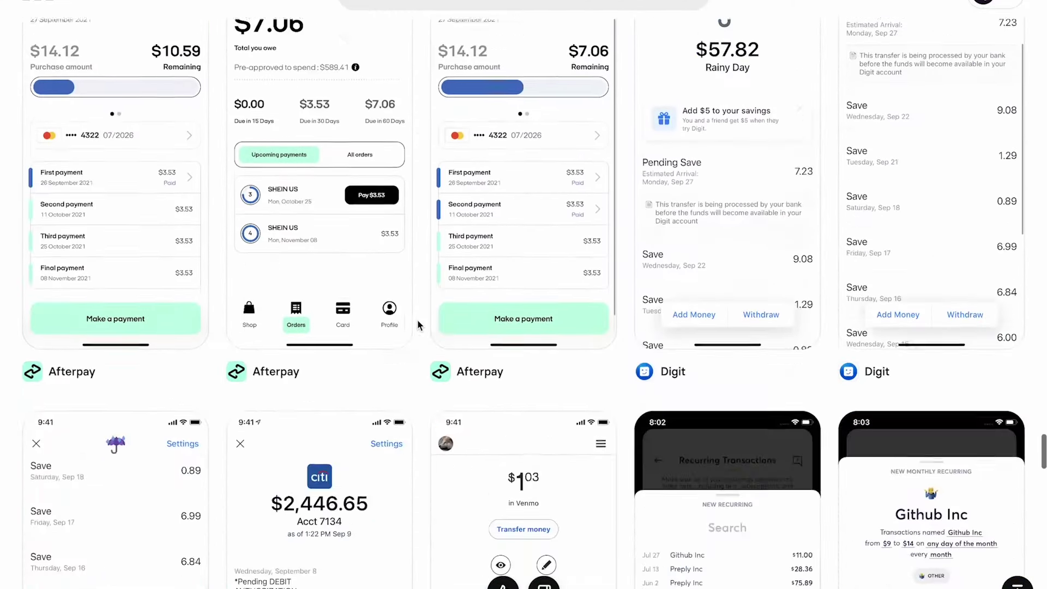
pyautogui.scroll(-7, 418, 326)
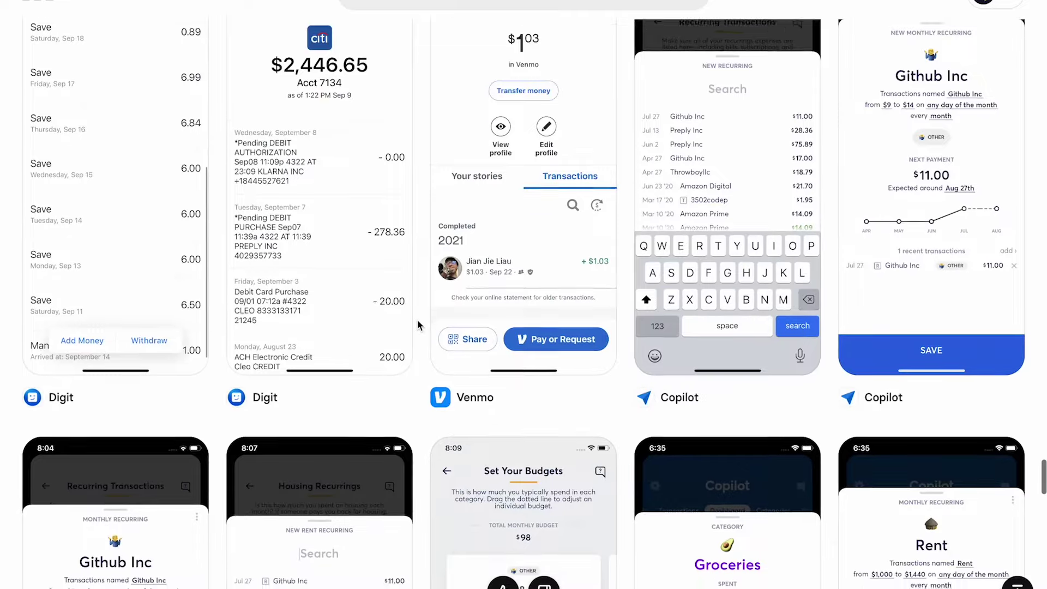
pyautogui.scroll(-11, 419, 325)
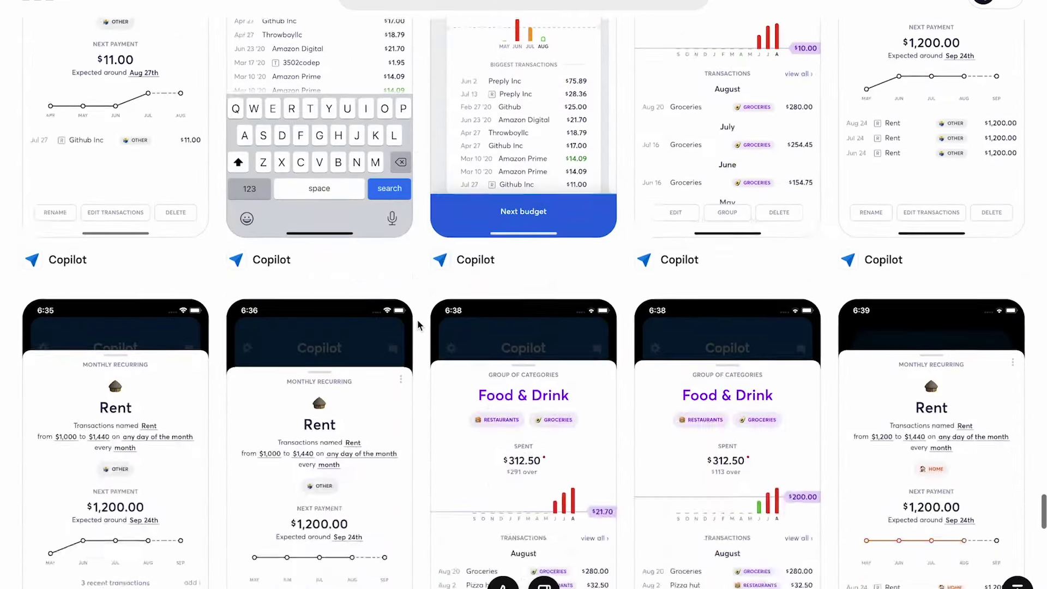
pyautogui.scroll(-20, 418, 326)
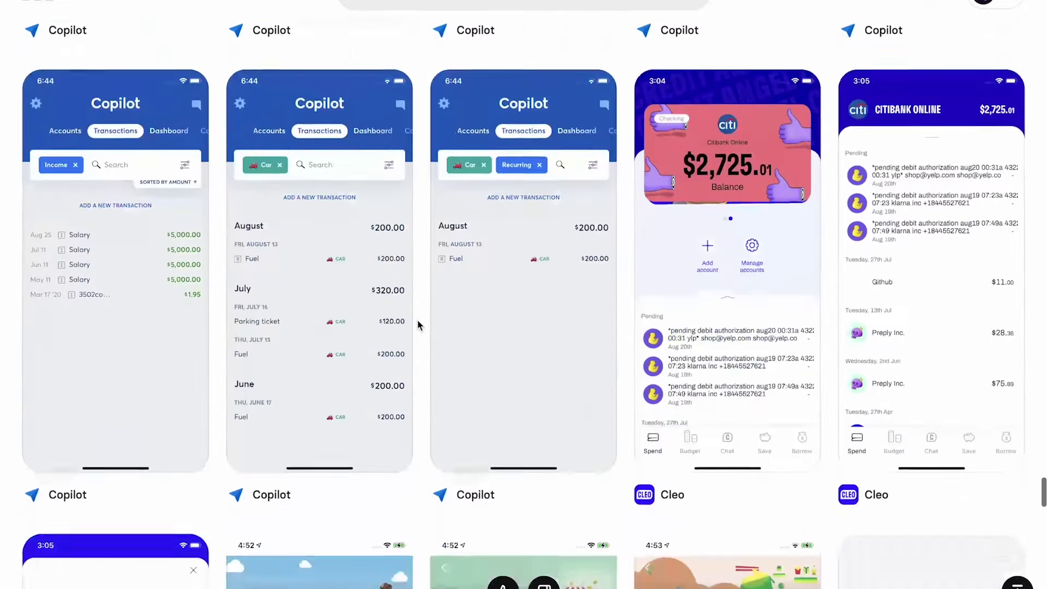
pyautogui.scroll(-7, 418, 325)
pyautogui.scroll(-11, 418, 325)
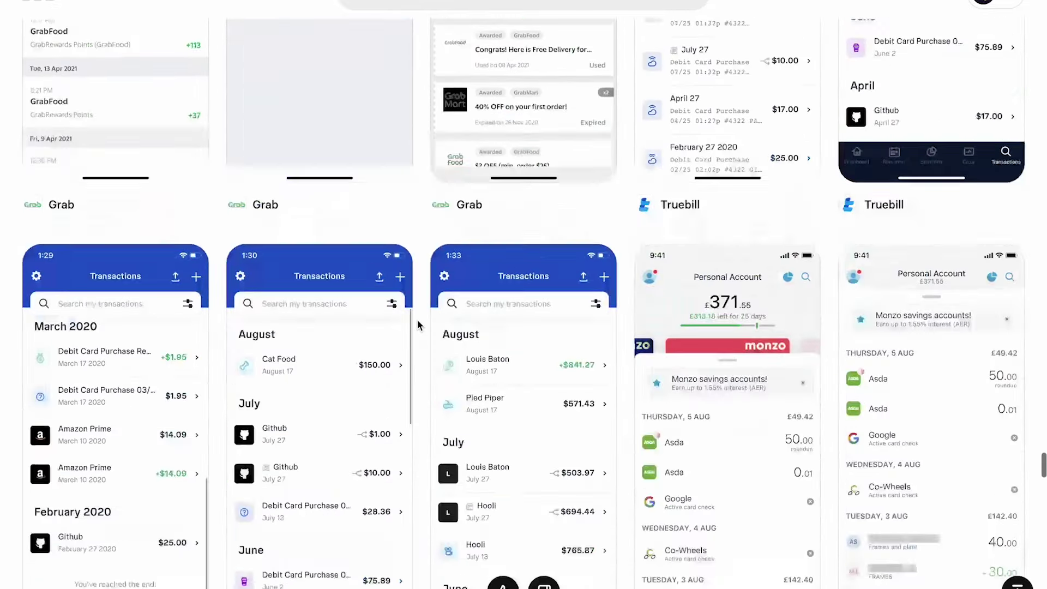
pyautogui.scroll(18, 418, 326)
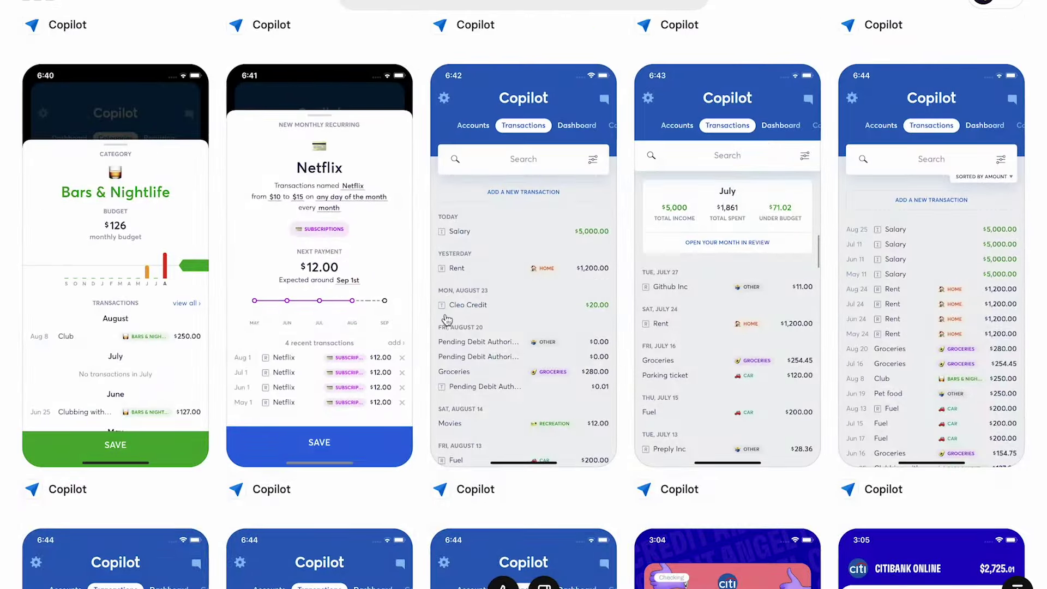
pyautogui.moveTo(508, 234)
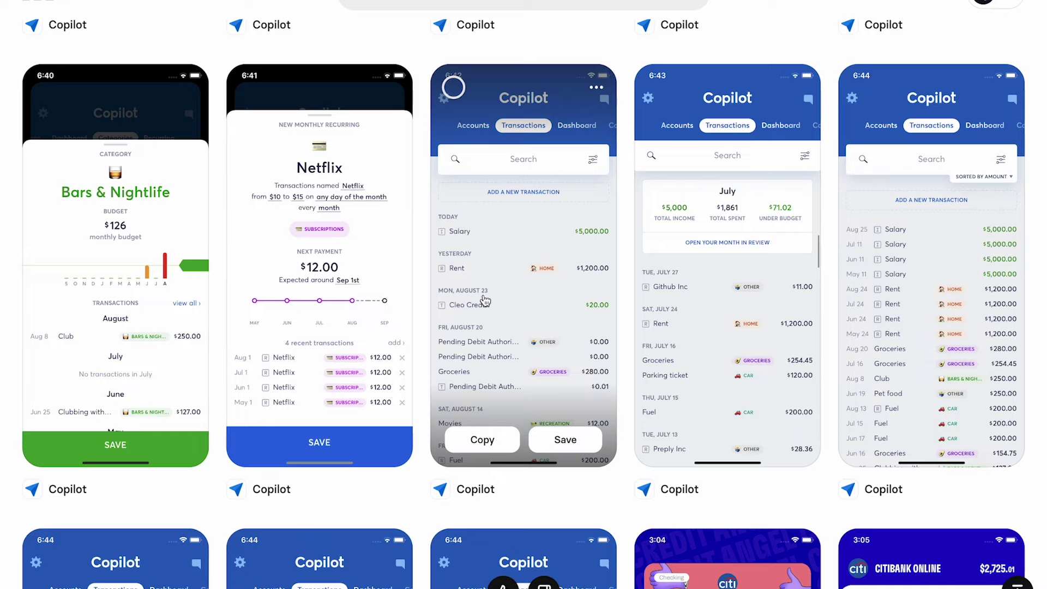
pyautogui.scroll(-10, 490, 339)
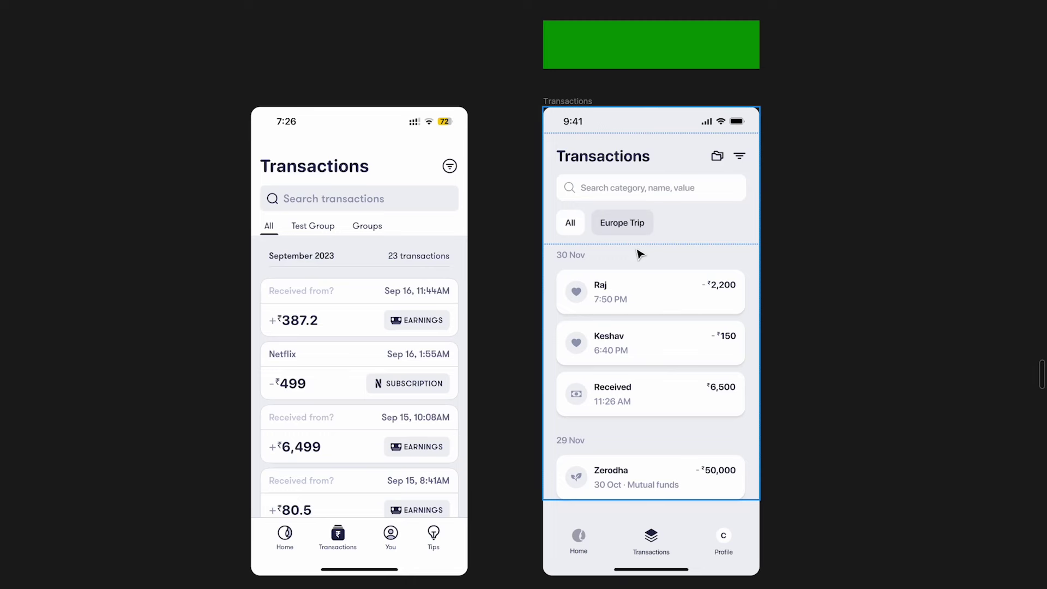
pyautogui.scroll(3, 734, 295)
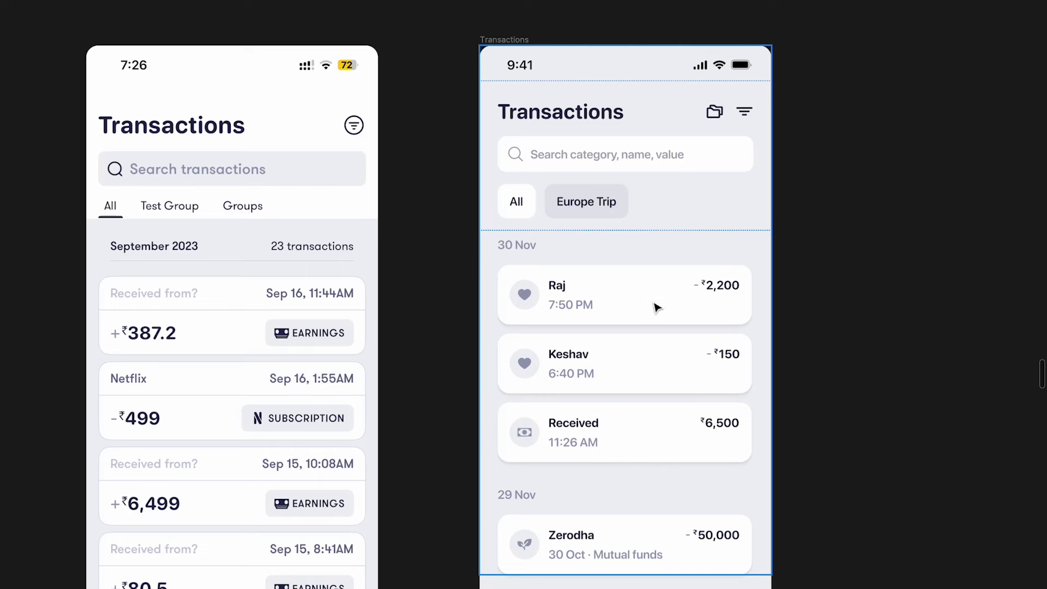
pyautogui.scroll(-2, 657, 308)
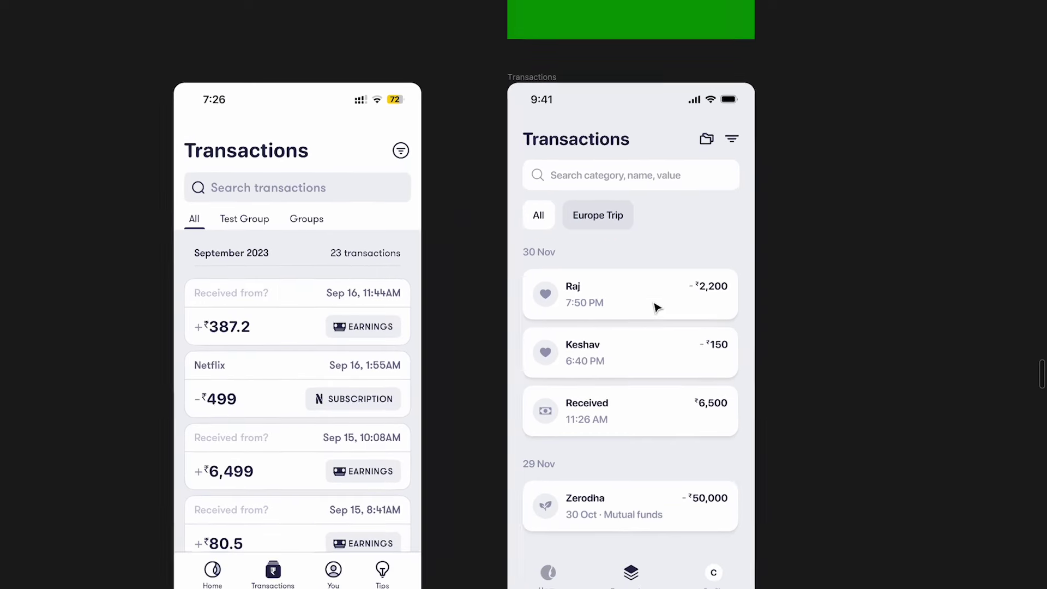
pyautogui.scroll(-3, 657, 308)
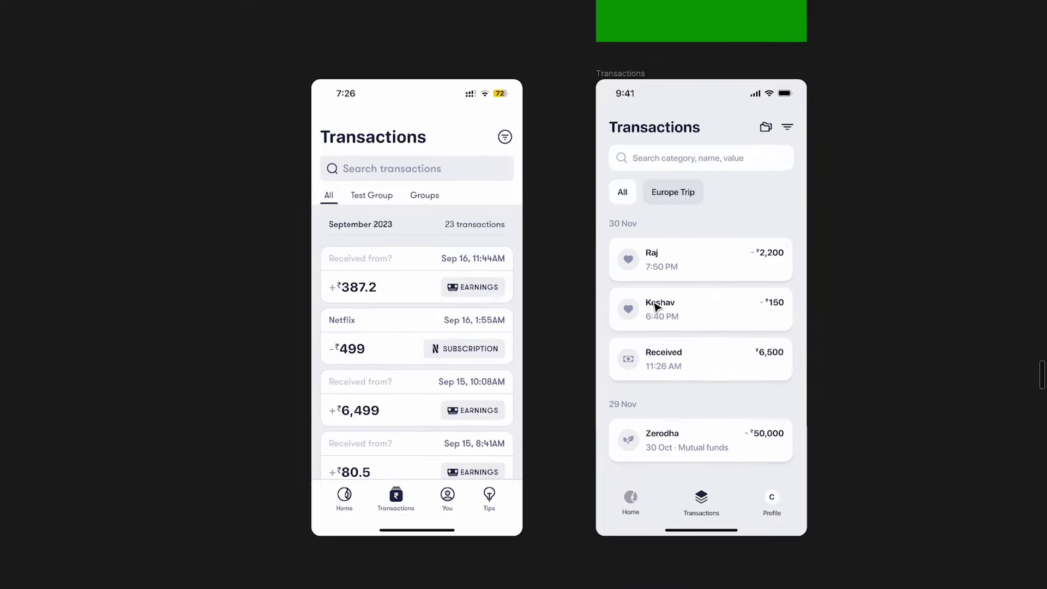